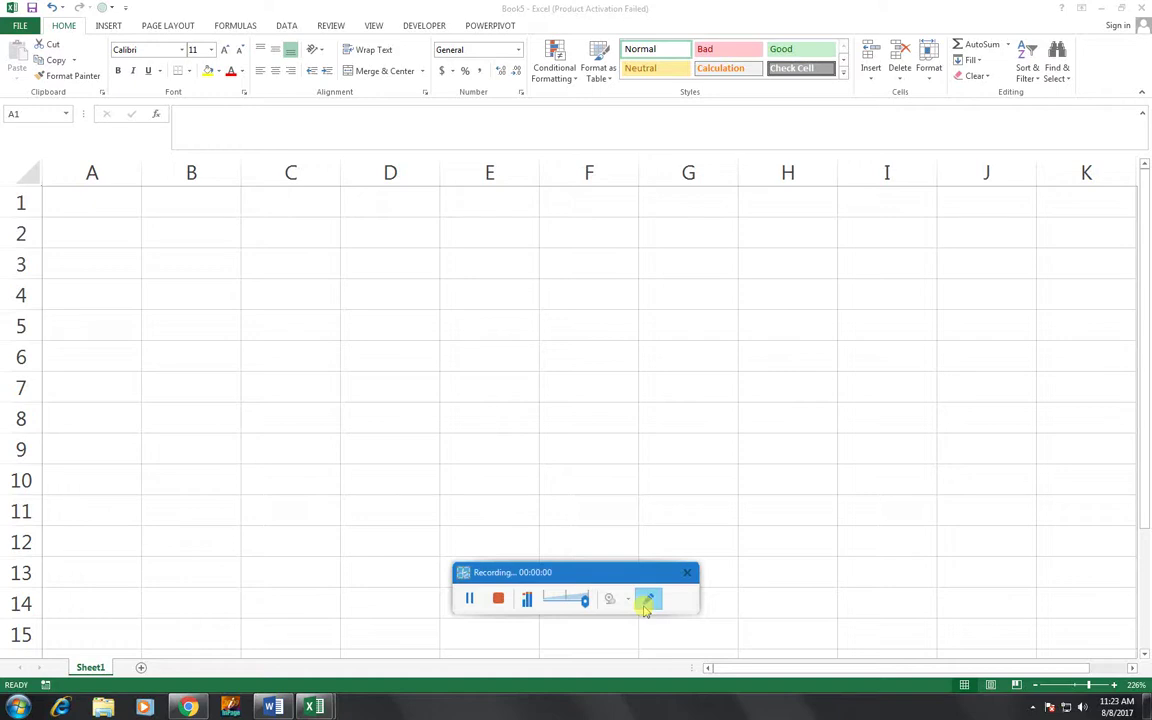
Step: Focus the blank Book5 workbook and open, then close, the Home Format menu without changes
{"action": "left_click_drag", "start_coordinate": [584, 570], "coordinate": [576, 707]}
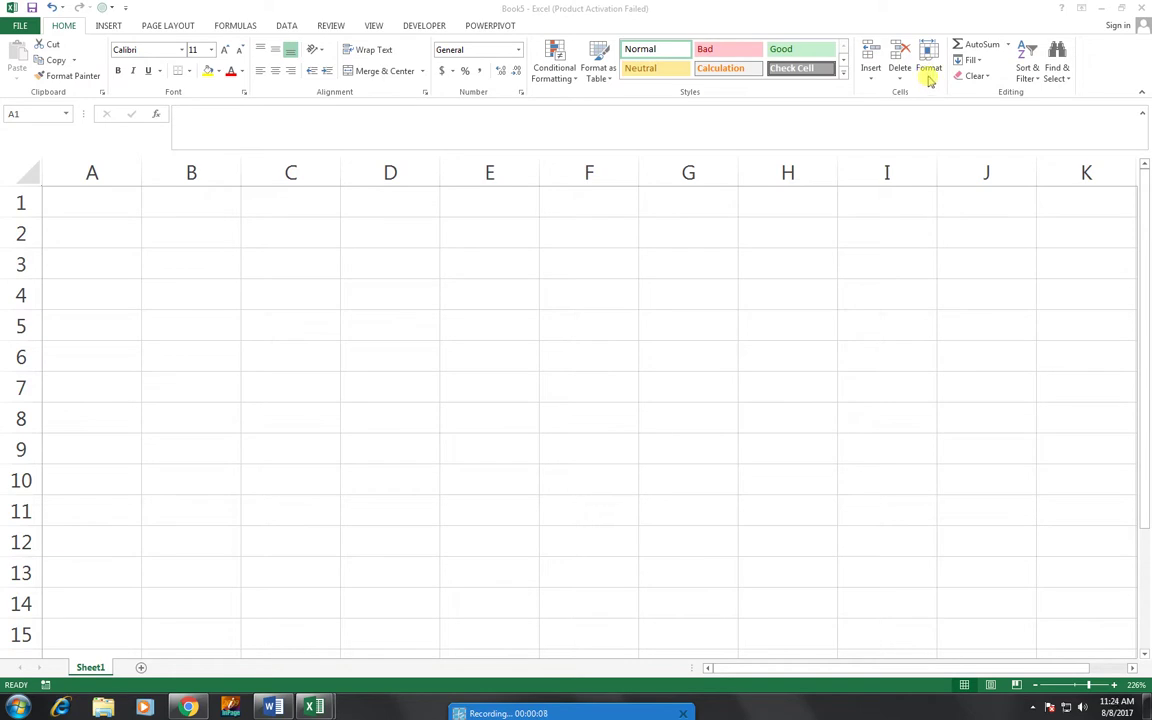
{"action": "left_click", "coordinate": [929, 80]}
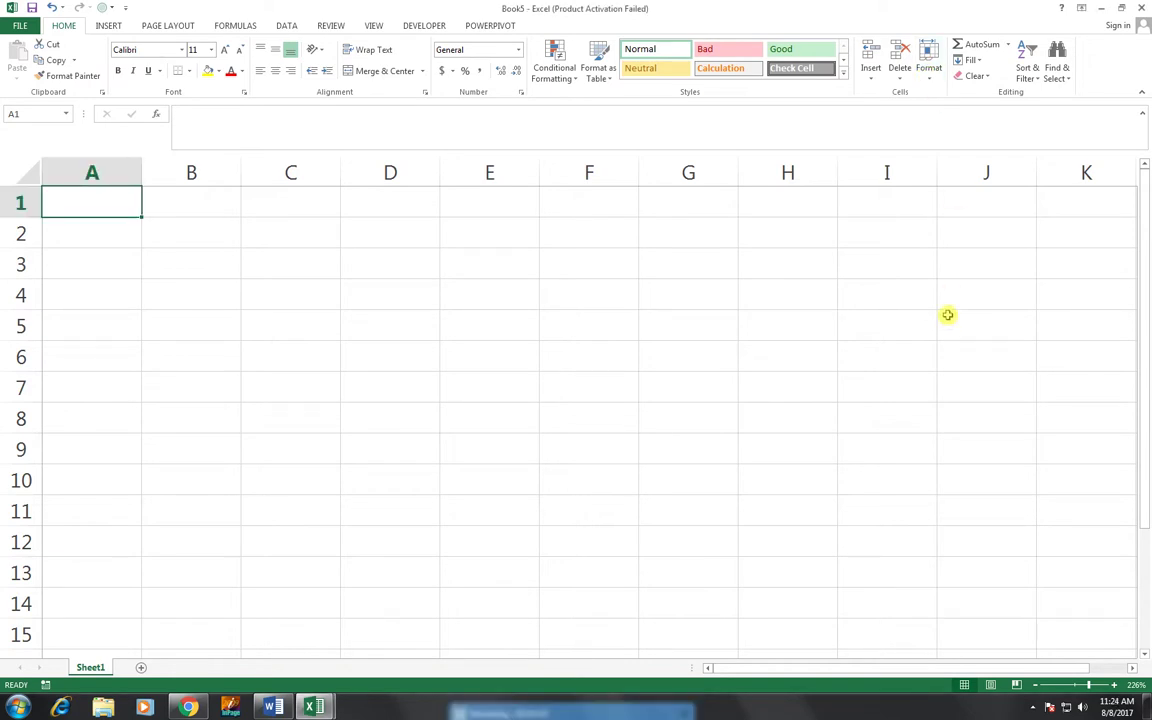
{"action": "left_click", "coordinate": [929, 68]}
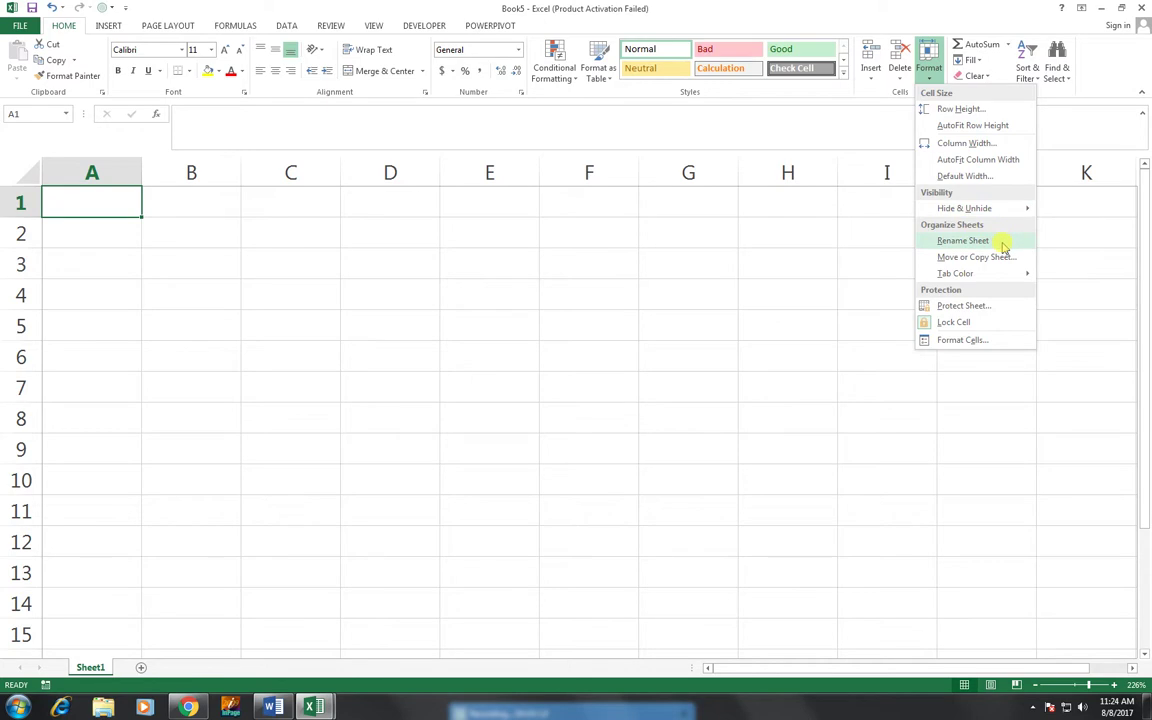
{"action": "left_click", "coordinate": [126, 632]}
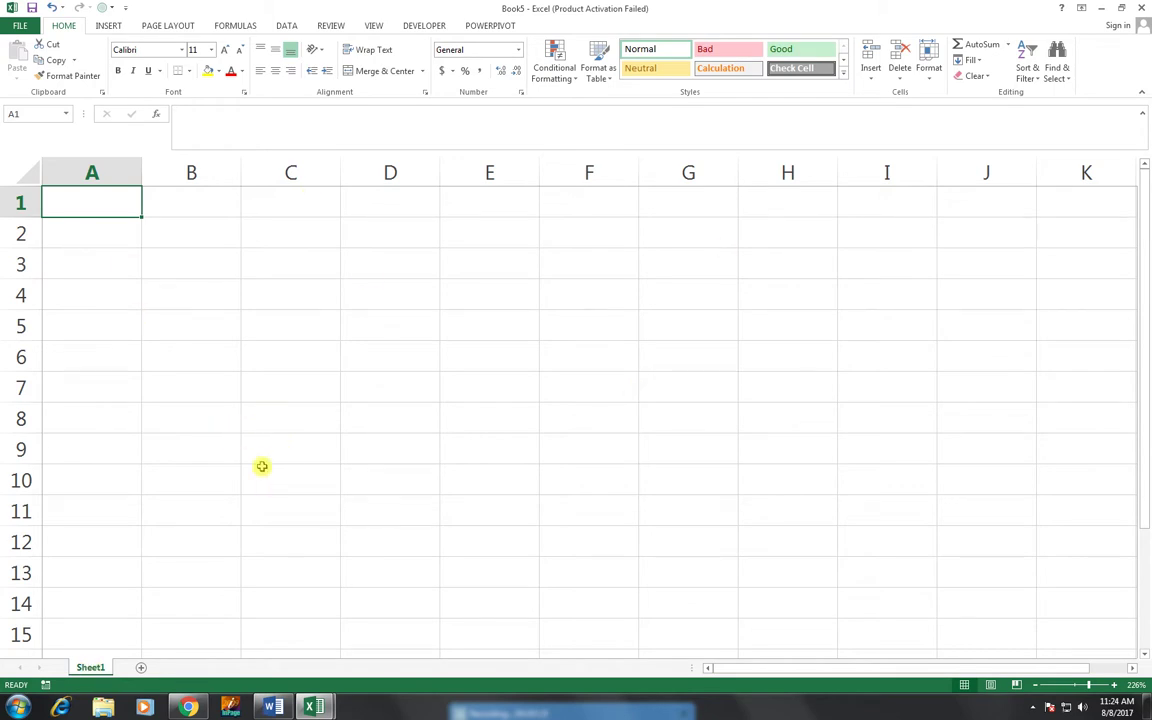
Step: Add new worksheets so the workbook holds Sheet2, Sheet3 and Sheet4
{"action": "left_click", "coordinate": [143, 668]}
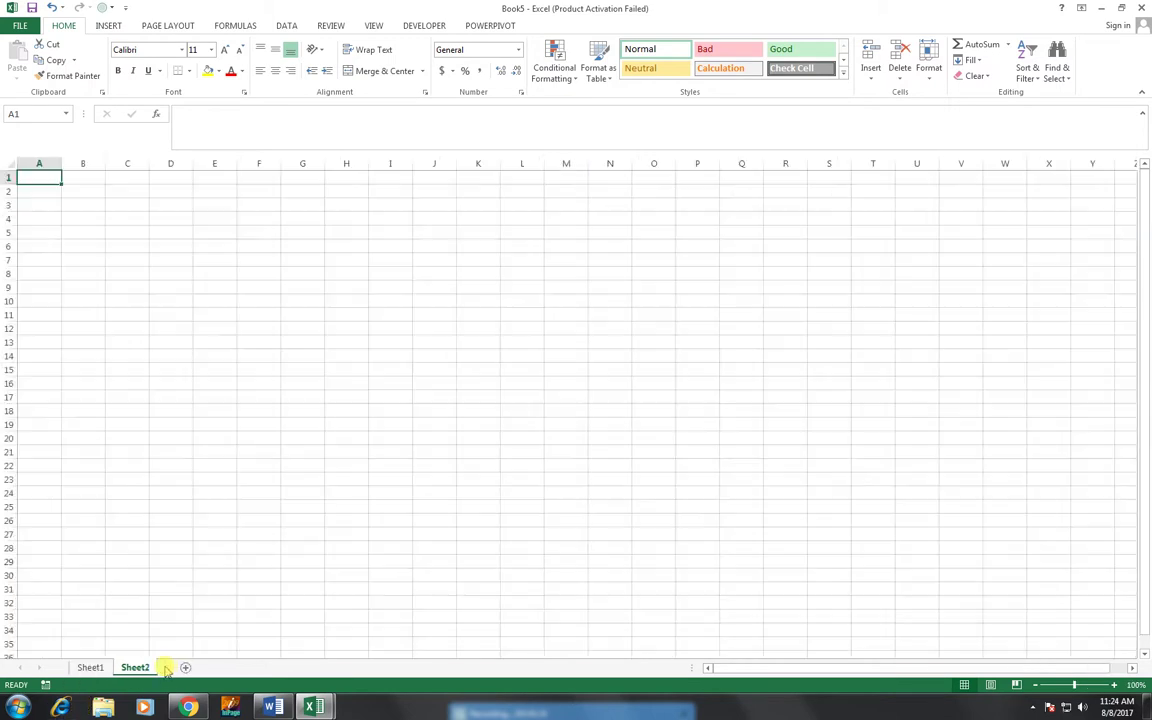
{"action": "left_click", "coordinate": [185, 668]}
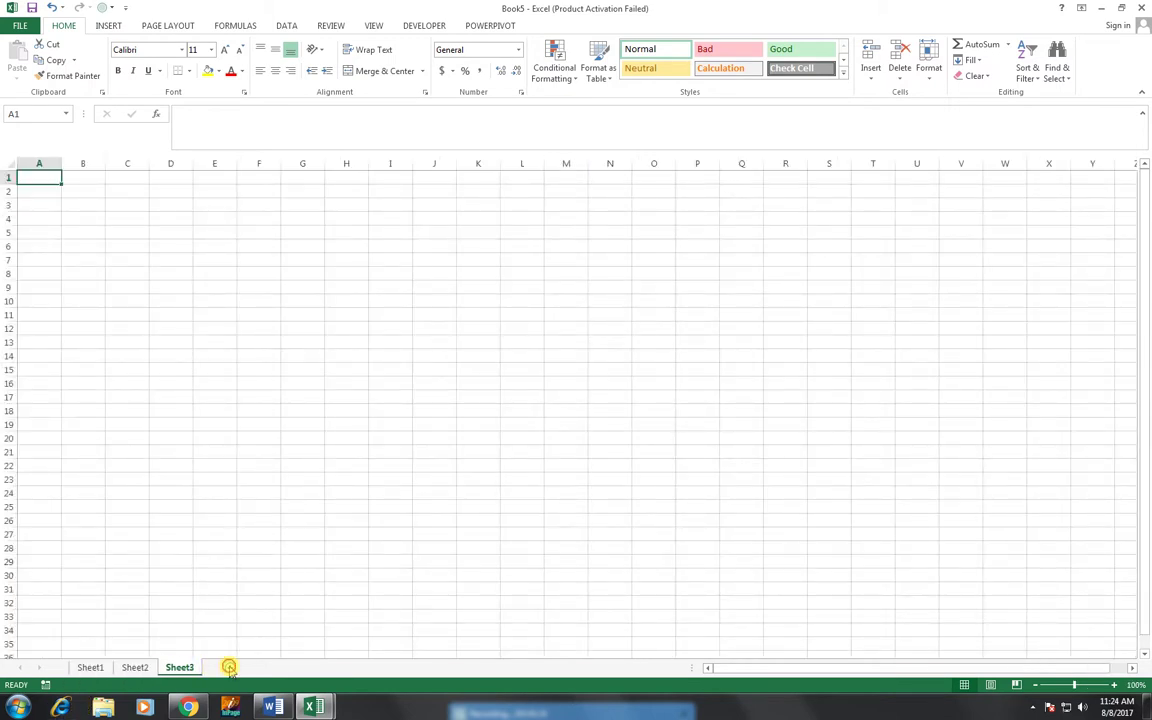
{"action": "left_click", "coordinate": [229, 667]}
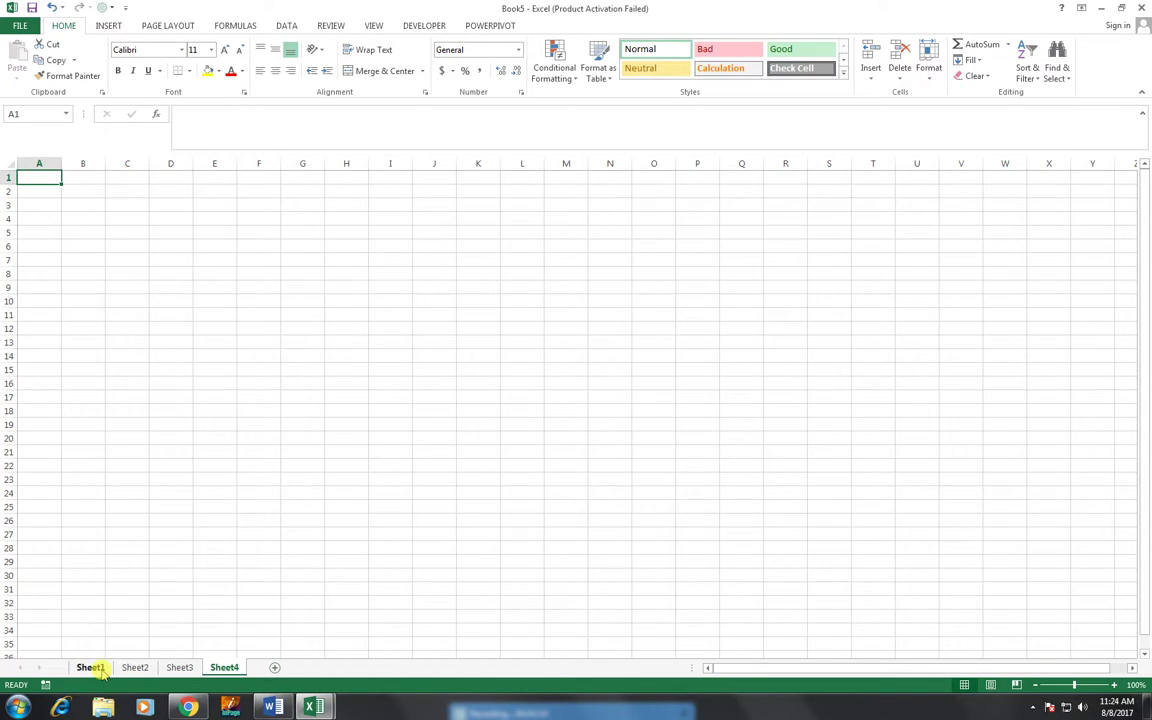
Step: Rename Sheet1 to PROFIT SALES
{"action": "left_click", "coordinate": [90, 667], "text": "shift"}
{"action": "scroll", "coordinate": [105, 670], "scroll_direction": "up", "scroll_amount": 8}
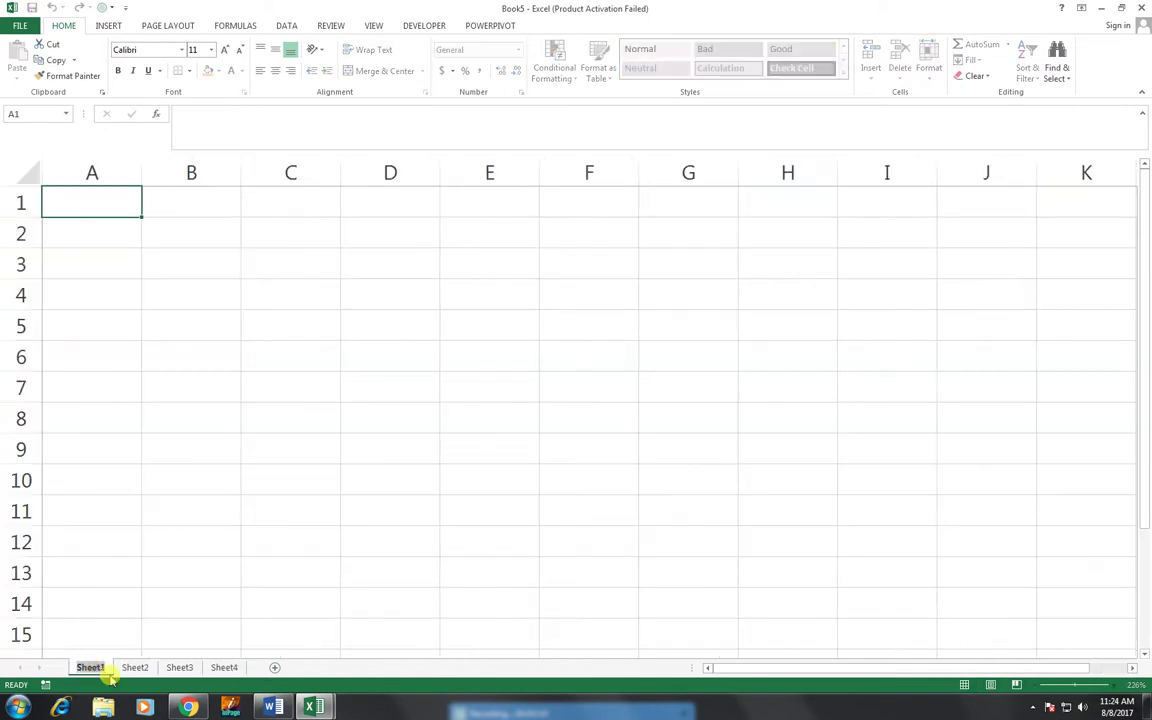
{"action": "type", "text": "PRO"}
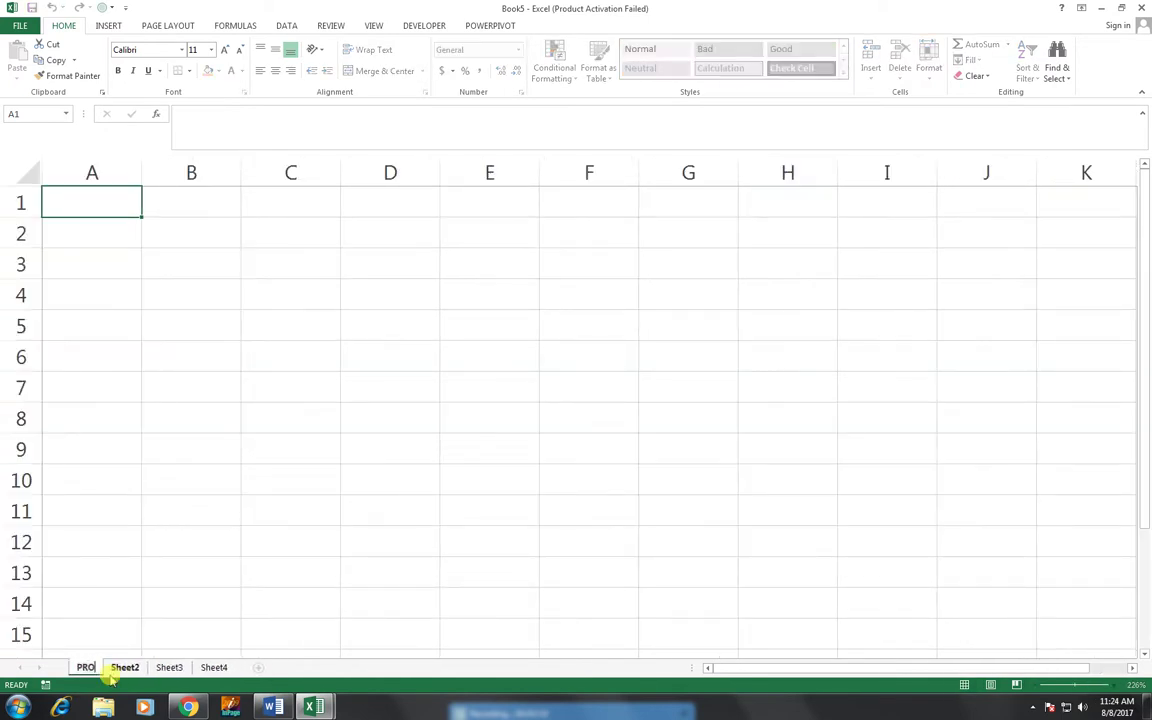
{"action": "type", "text": "FI"}
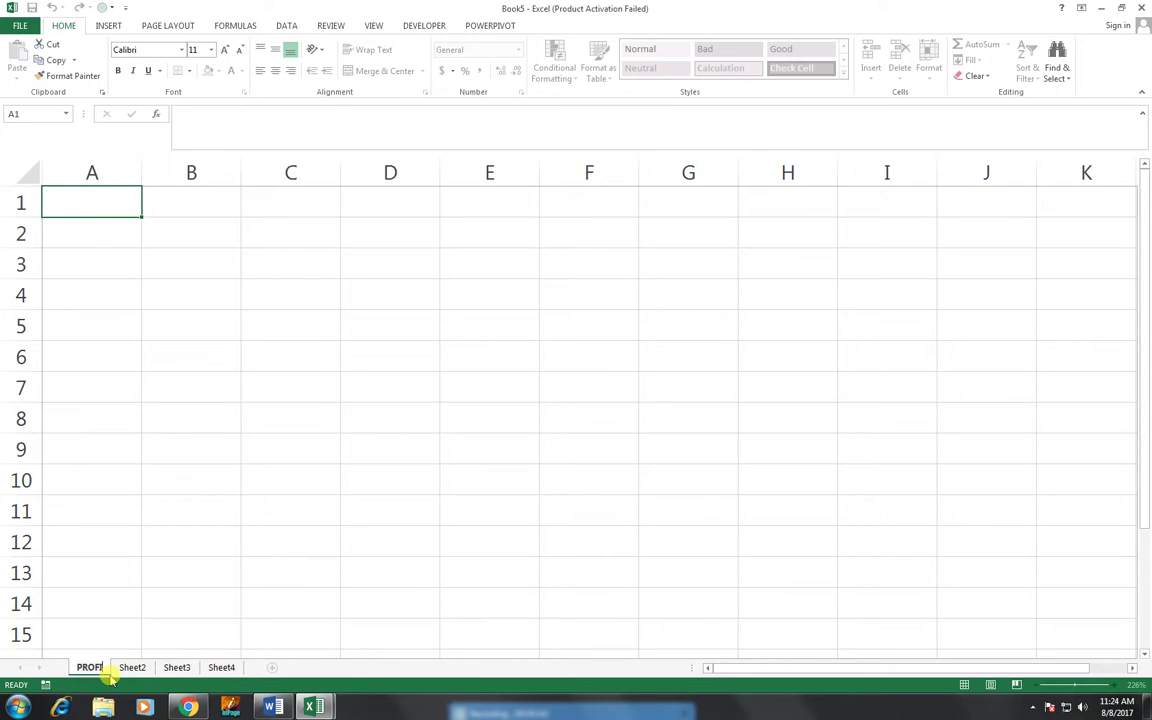
{"action": "type", "text": "T SALES"}
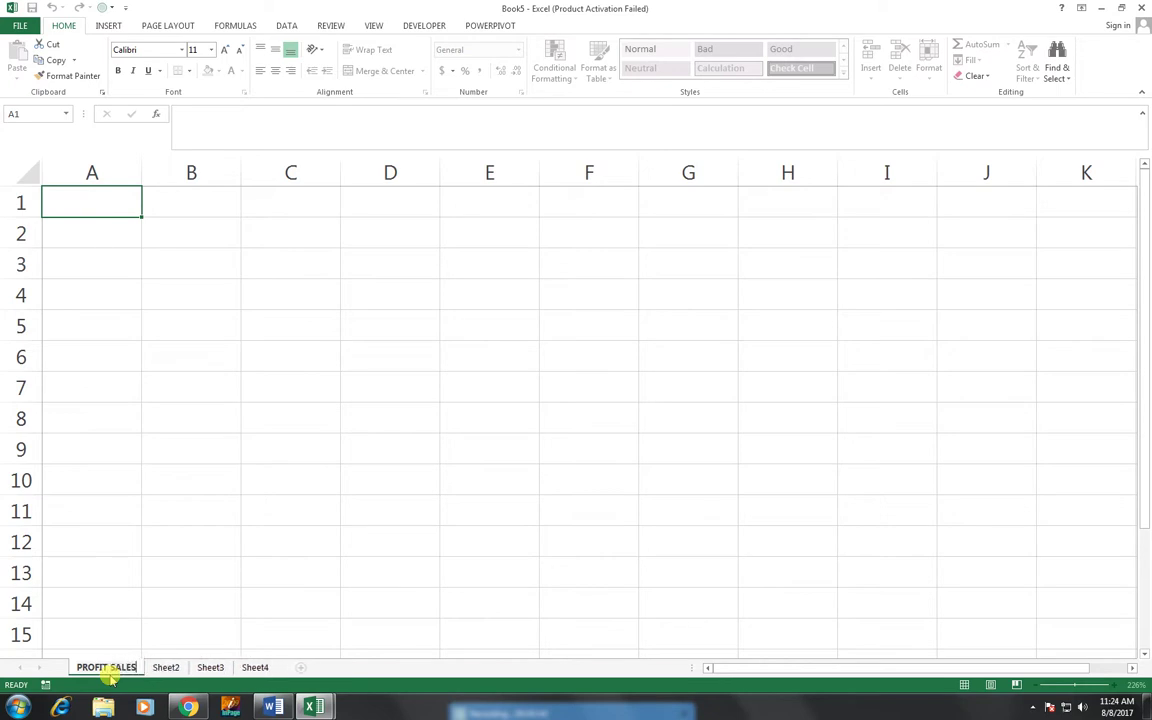
{"action": "key", "text": "Return"}
Step: Rename Sheet2 to STOCK from its right-click menu
{"action": "left_click", "coordinate": [174, 670]}
{"action": "right_click", "coordinate": [168, 667]}
{"action": "left_click", "coordinate": [321, 616]}
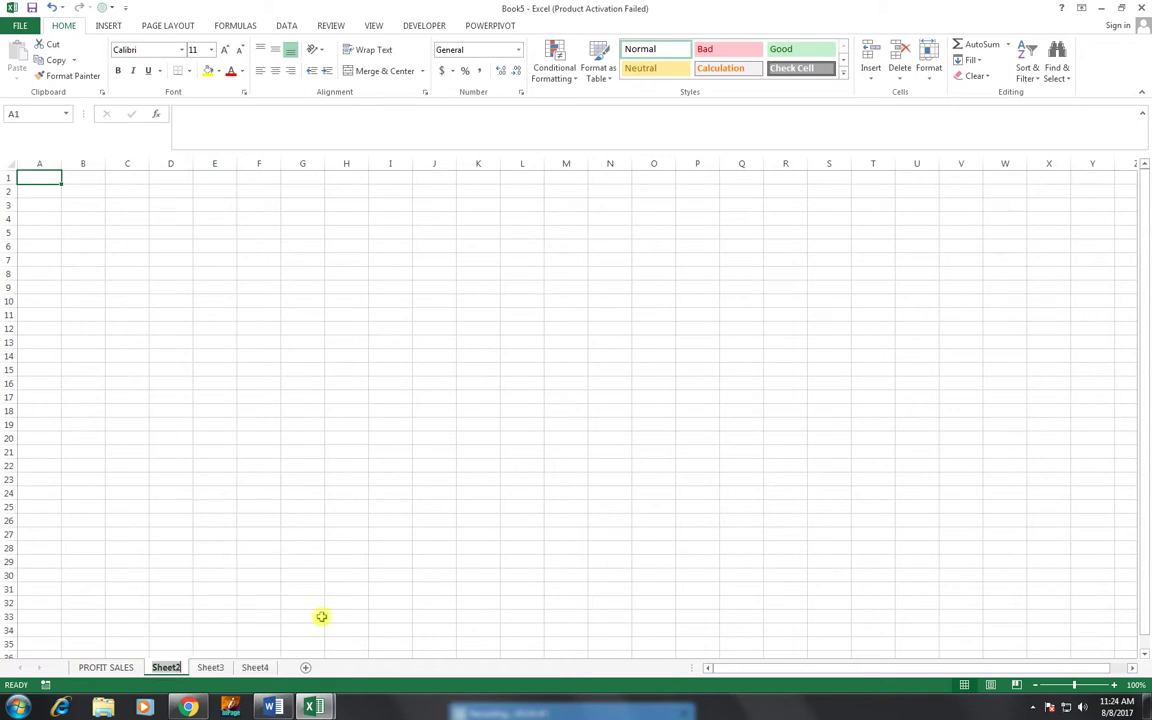
{"action": "type", "text": "STO"}
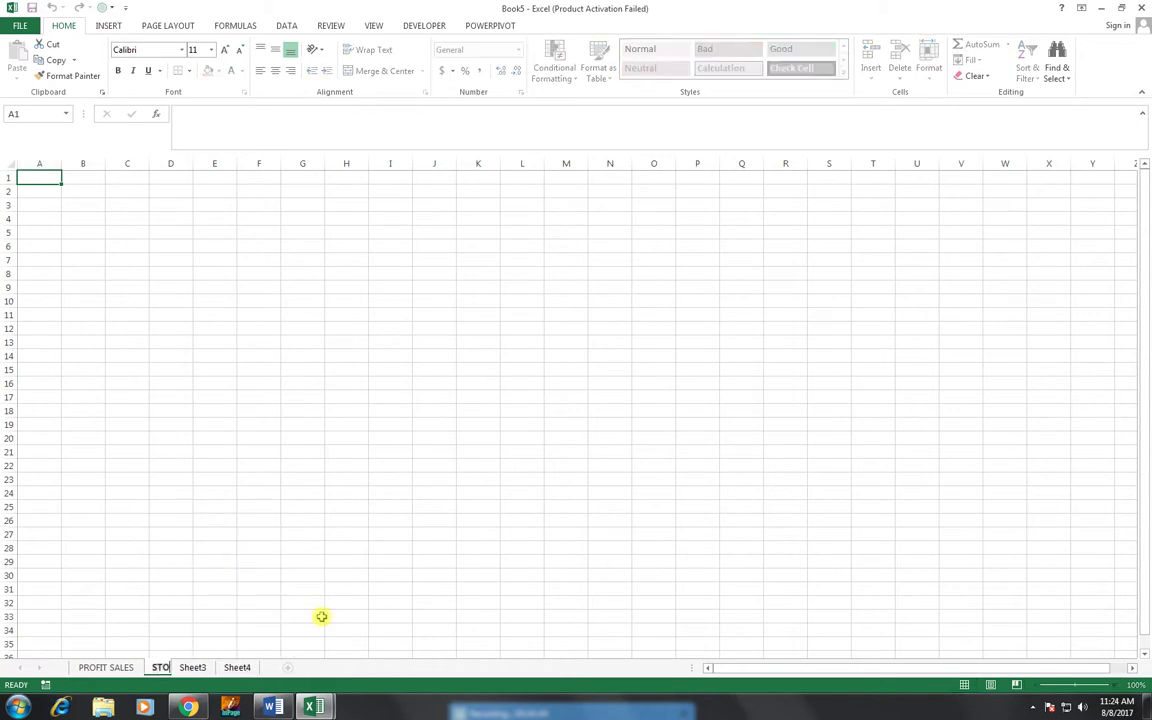
{"action": "type", "text": "CK"}
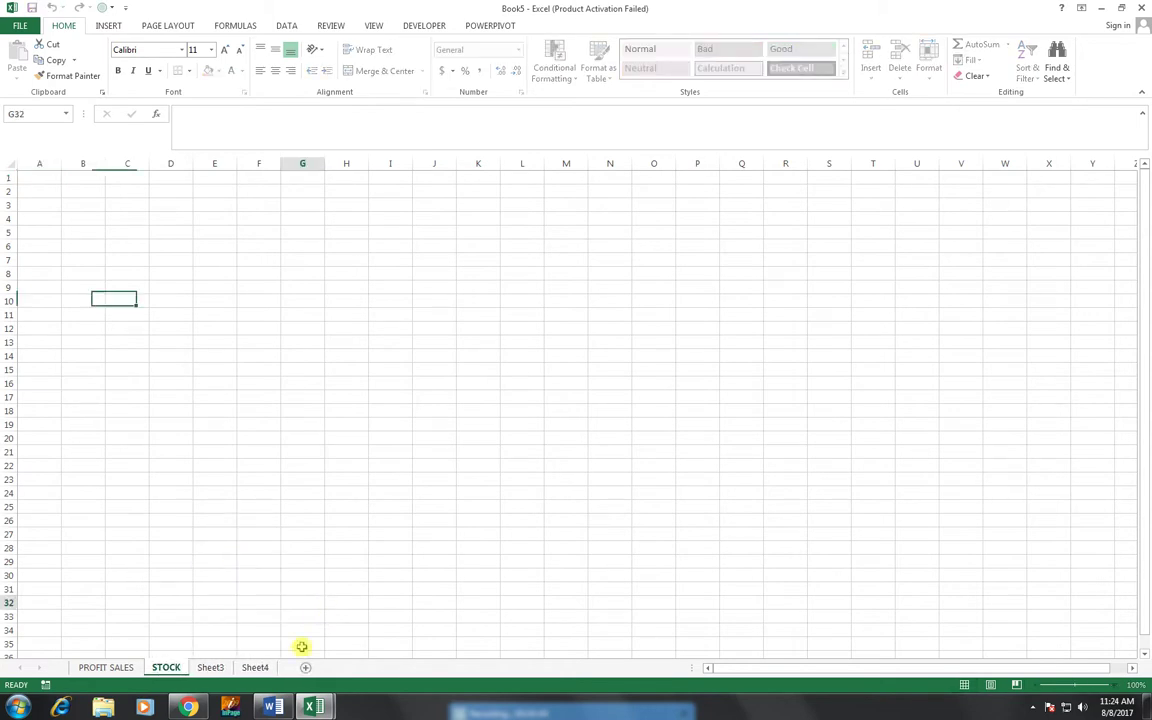
{"action": "key", "text": "Return"}
Step: Rename Sheet3 to SALARY SHEET via Format > Rename Sheet, correcting typos
{"action": "left_click", "coordinate": [210, 667]}
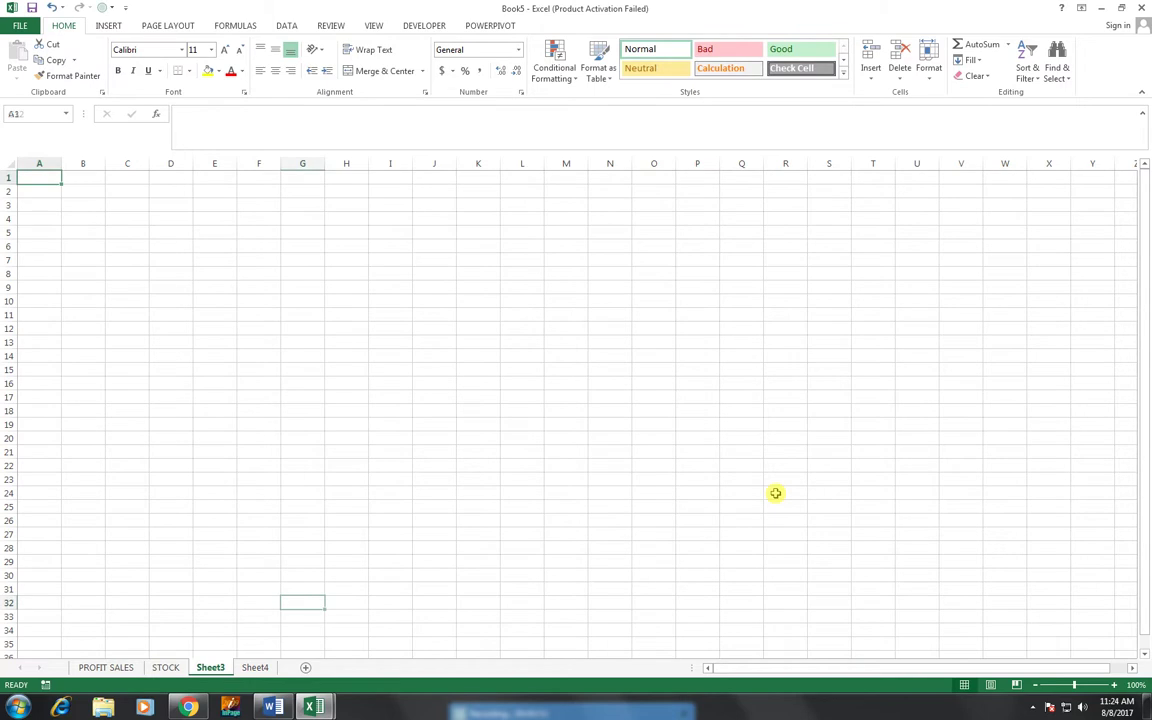
{"action": "left_click", "coordinate": [929, 66]}
{"action": "left_click", "coordinate": [946, 236]}
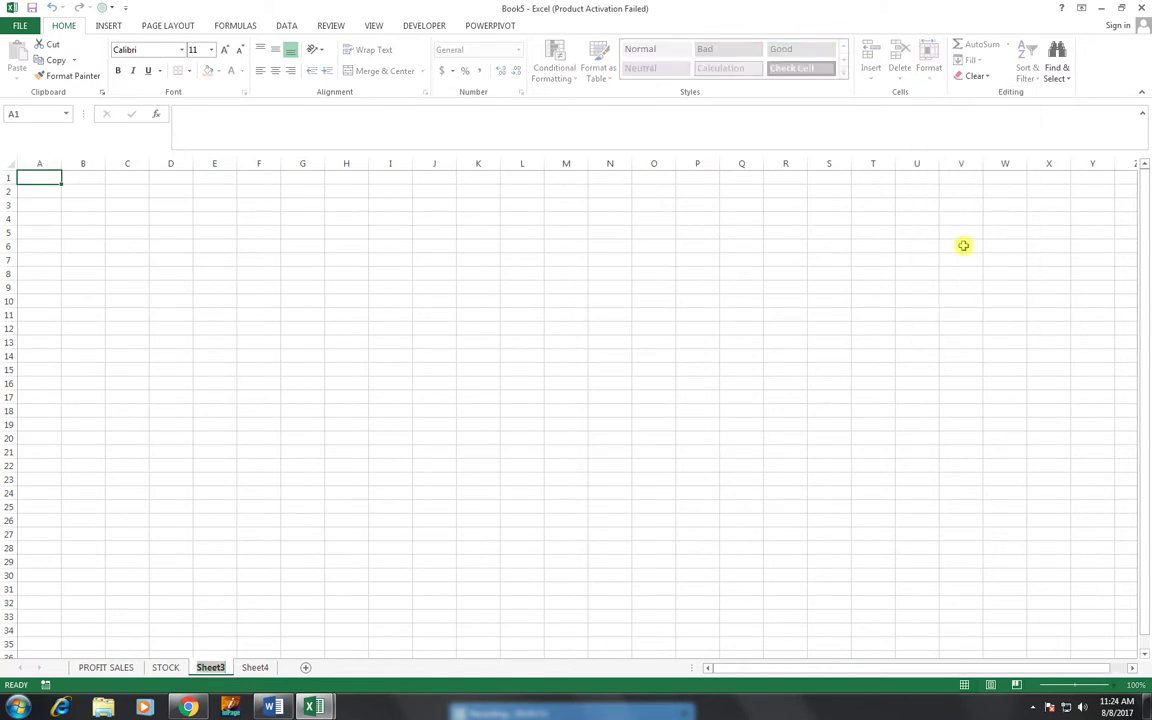
{"action": "type", "text": "SALA"}
{"action": "key", "text": "BackSpace"}
{"action": "type", "text": "RY"}
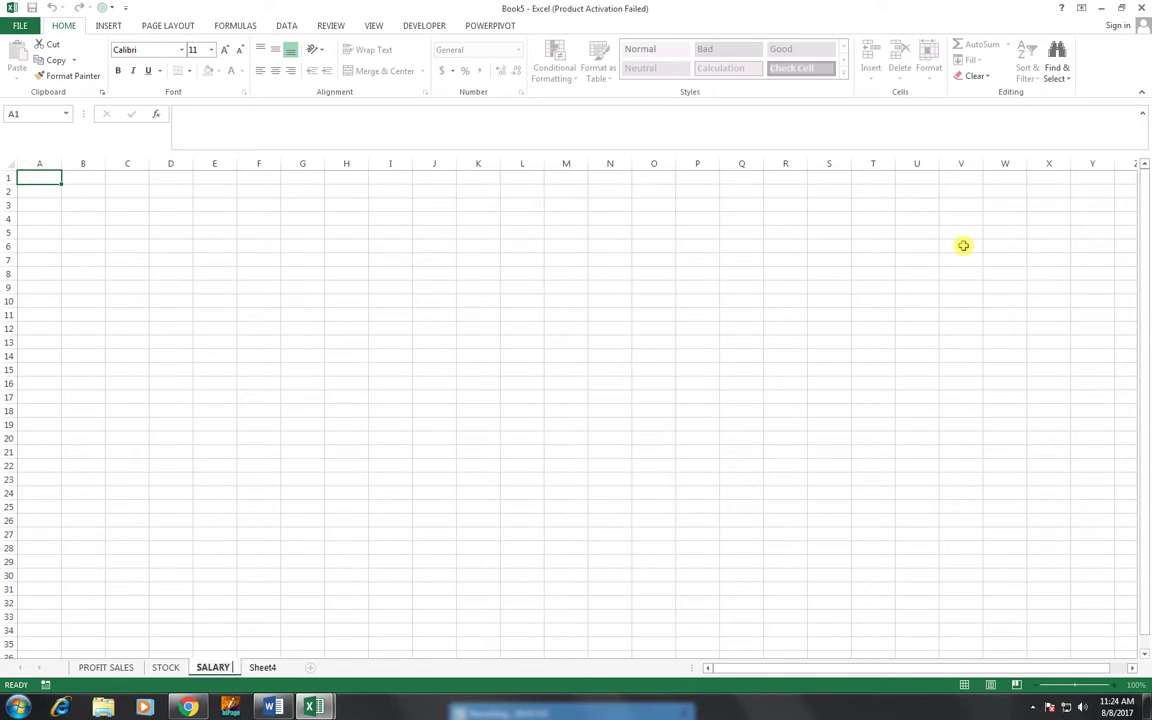
{"action": "type", "text": " SHETT"}
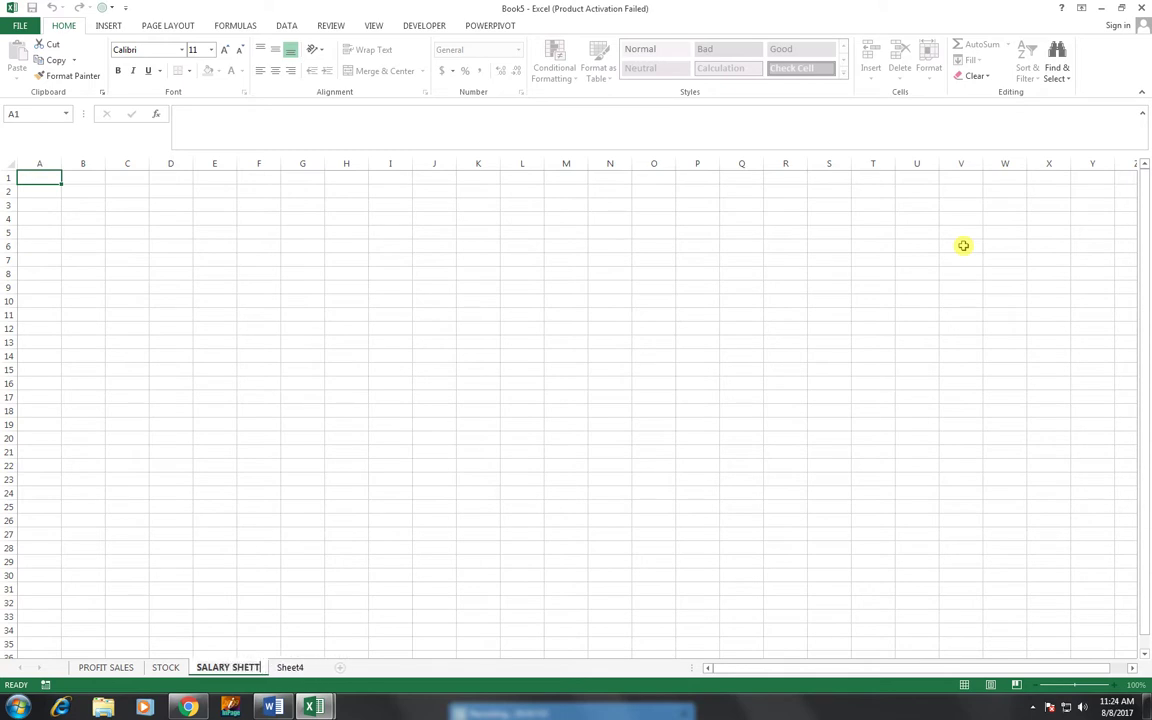
{"action": "key", "text": "BackSpace"}
{"action": "key", "text": "BackSpace"}
{"action": "type", "text": "ET"}
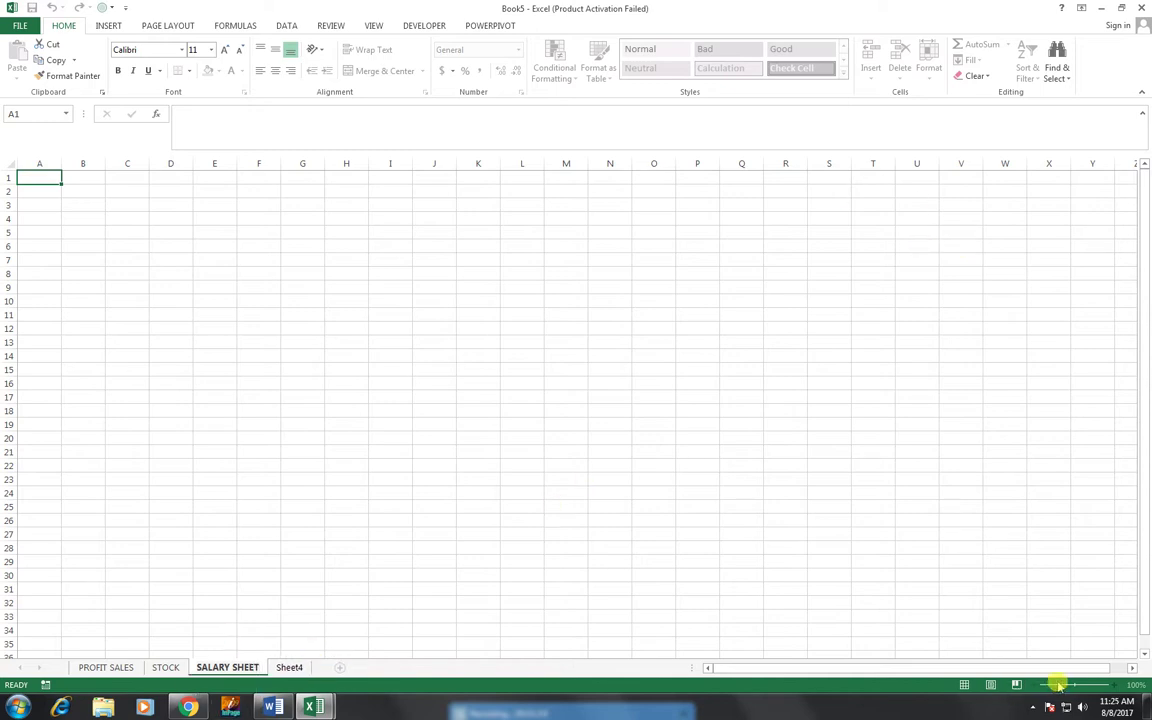
Step: Commit the SALARY SHEET name and zoom the sheet to about 196%
{"action": "left_click", "coordinate": [972, 634]}
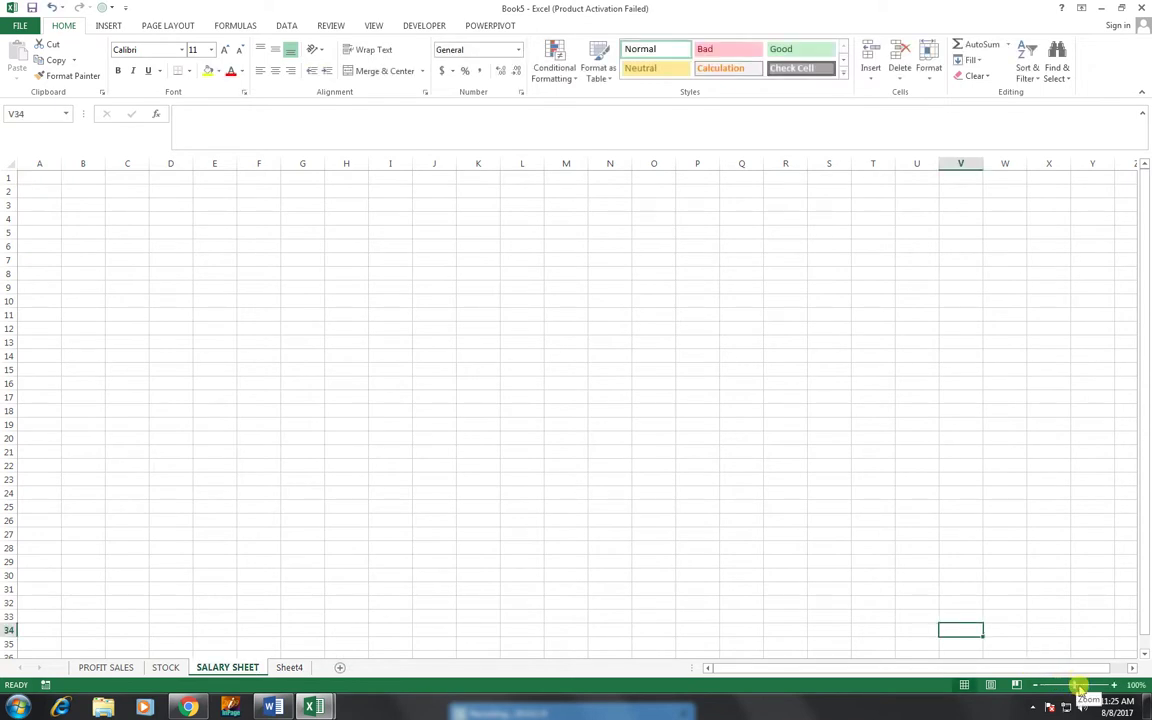
{"action": "left_click", "coordinate": [1078, 686]}
{"action": "left_click_drag", "start_coordinate": [1078, 686], "coordinate": [1085, 686]}
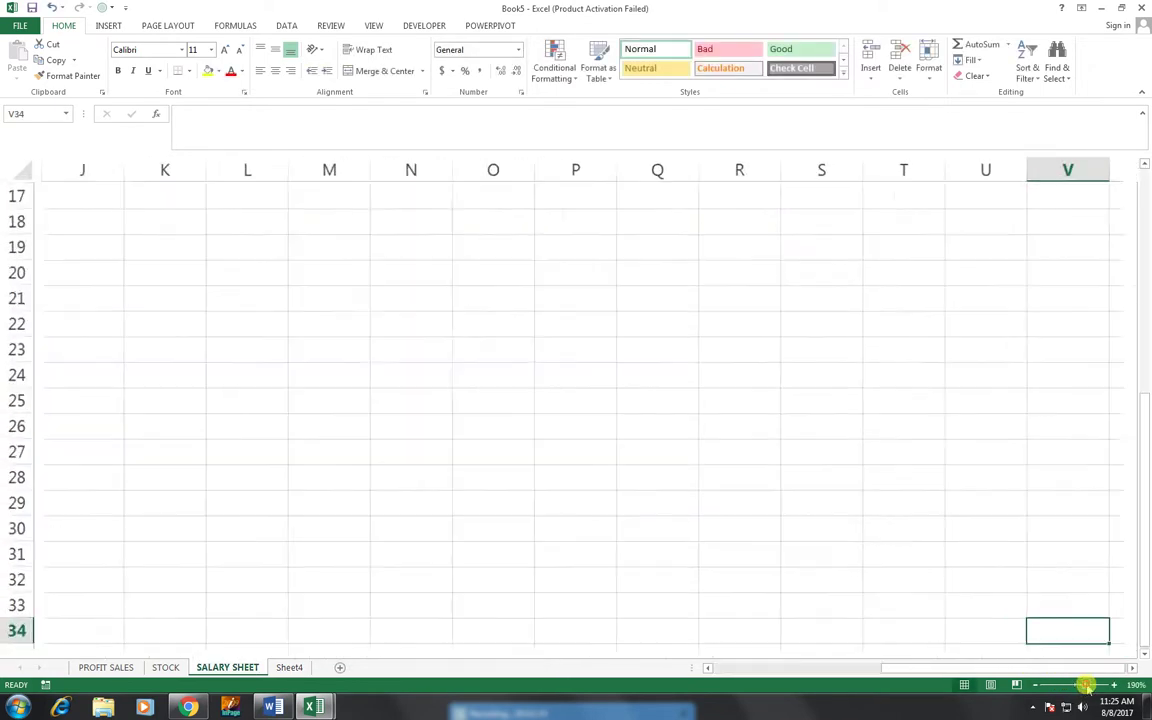
Step: Browse through Sheet4 and STOCK, ending on the PROFIT SALES sheet
{"action": "right_click", "coordinate": [254, 668]}
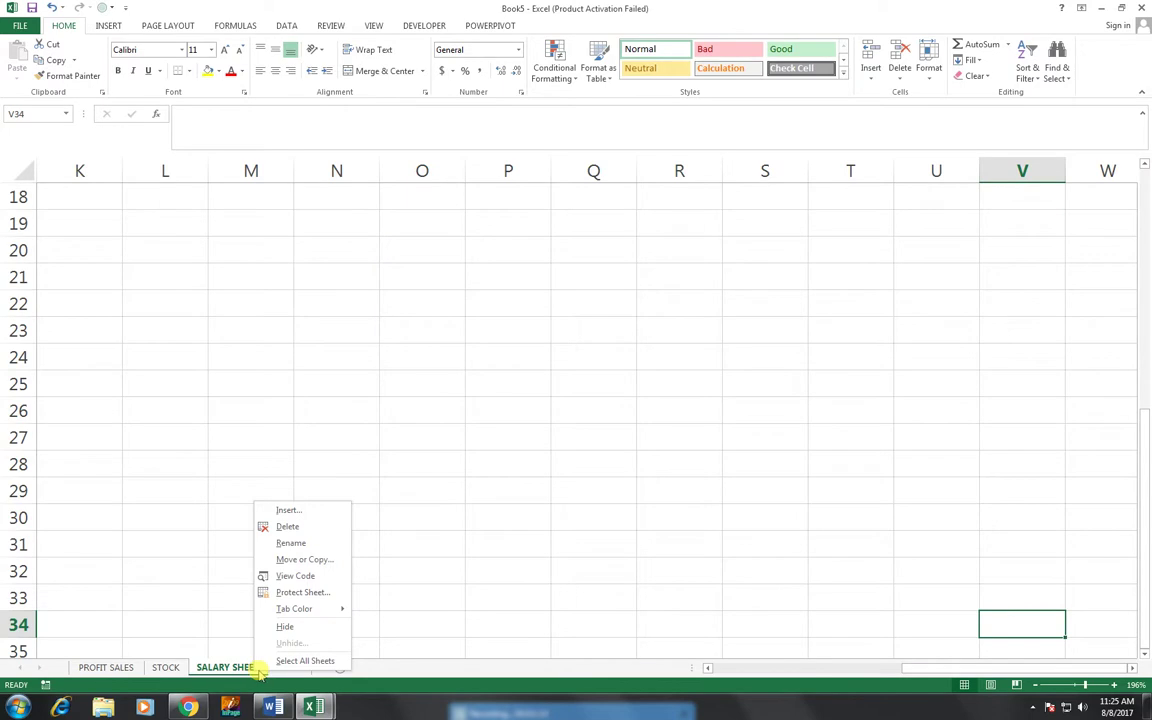
{"action": "key", "text": "Escape"}
{"action": "left_click", "coordinate": [291, 668]}
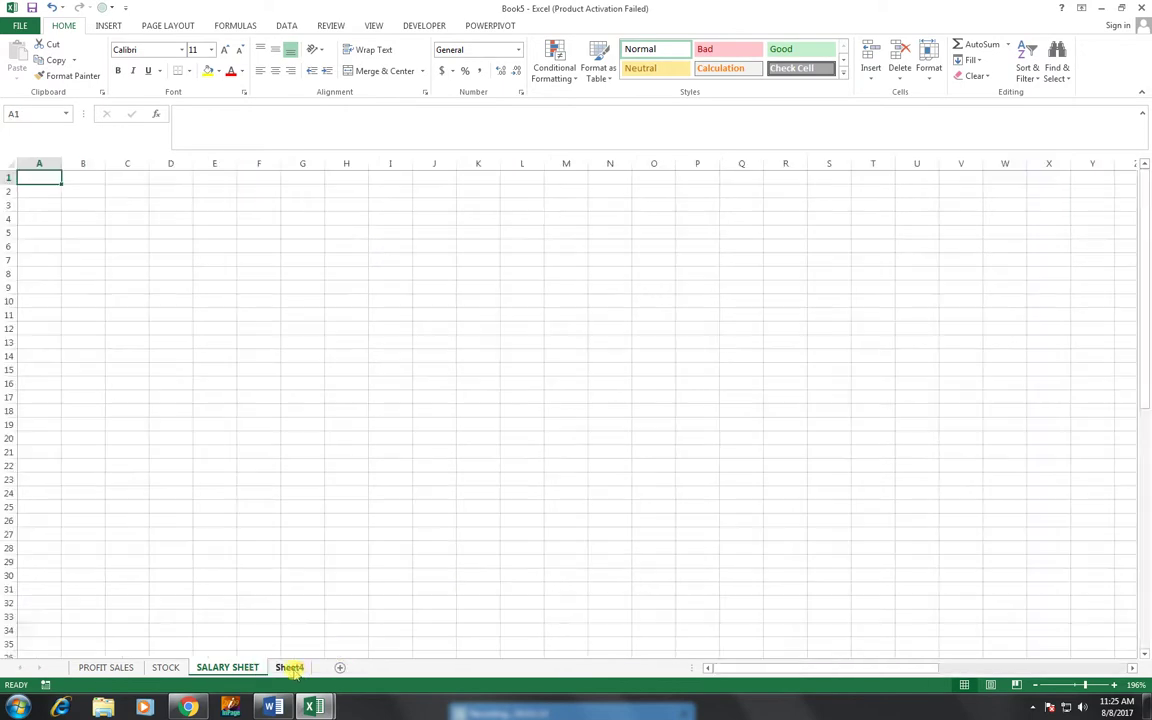
{"action": "left_click", "coordinate": [928, 70]}
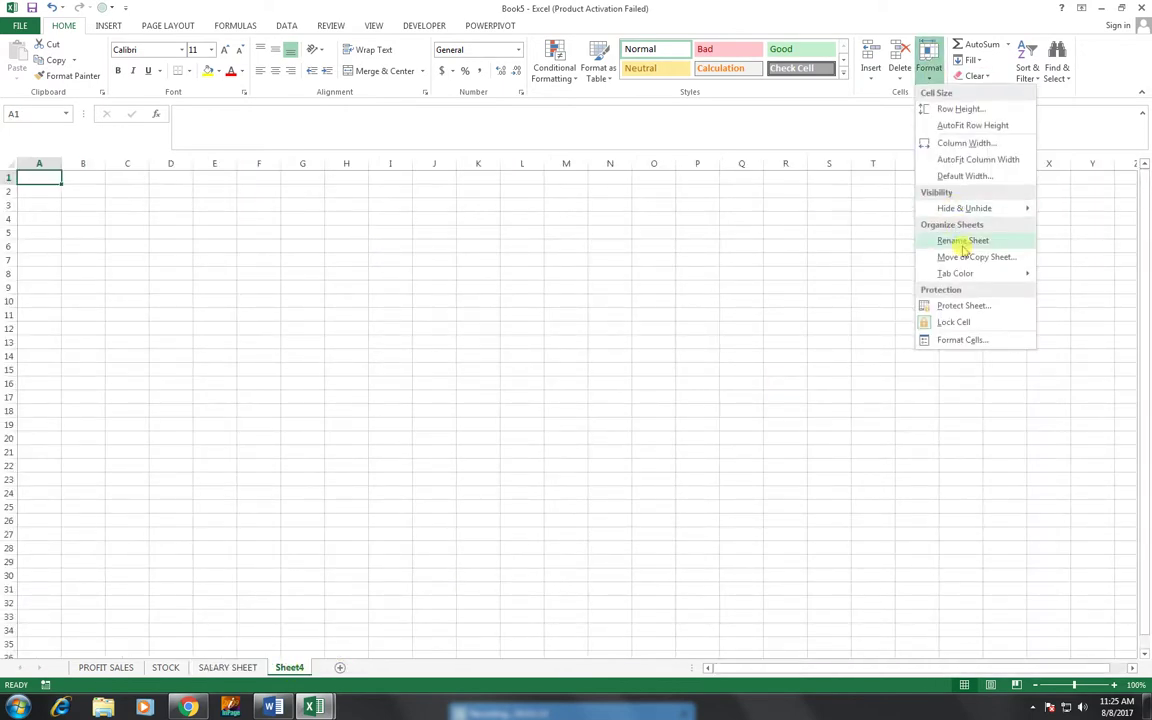
{"action": "mouse_move", "coordinate": [955, 273]}
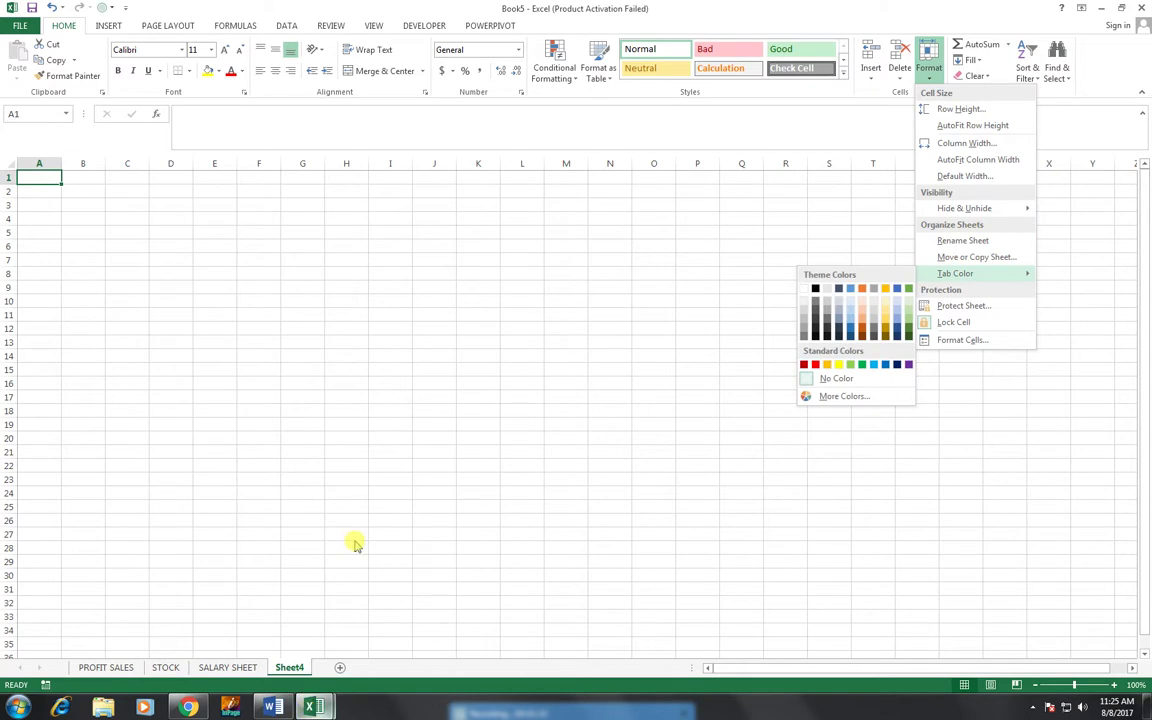
{"action": "left_click", "coordinate": [338, 320]}
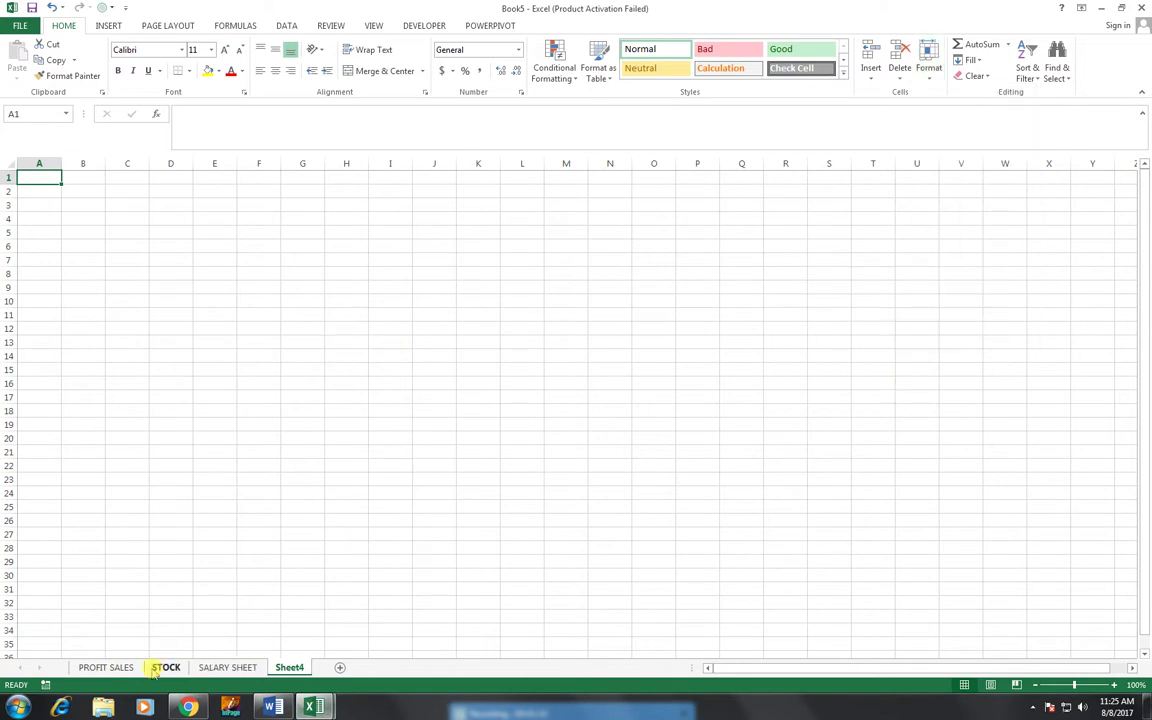
{"action": "left_click", "coordinate": [166, 667]}
{"action": "left_click", "coordinate": [108, 667]}
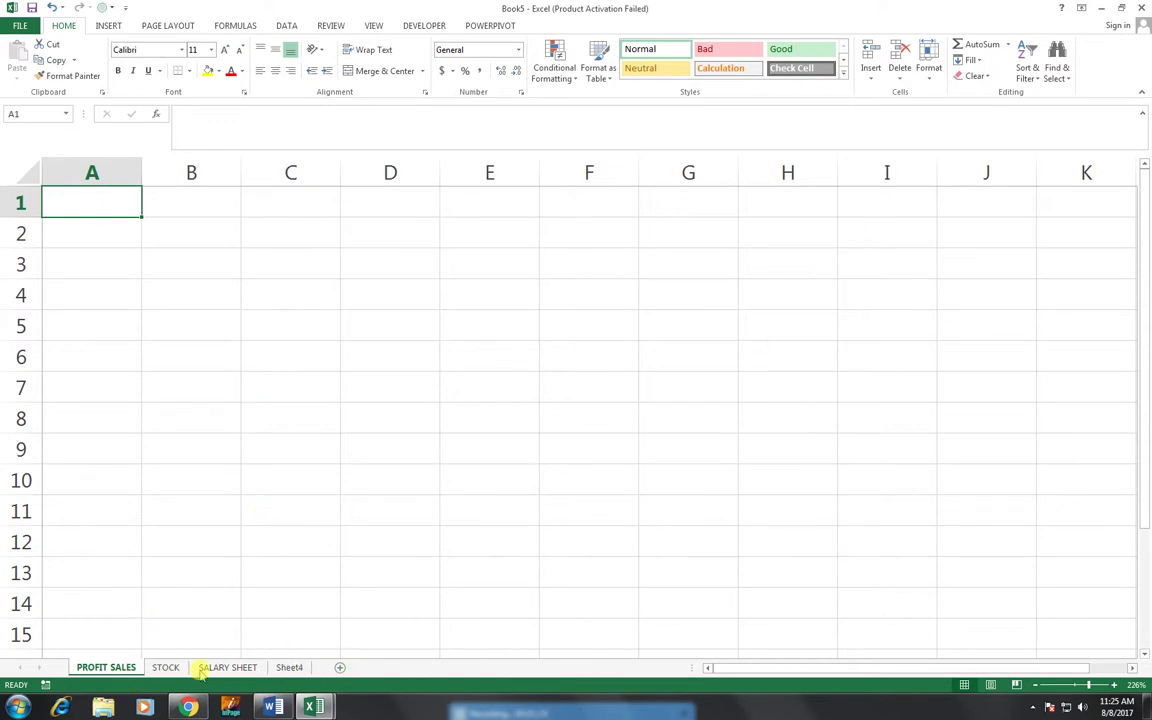
{"action": "mouse_move", "coordinate": [313, 707]}
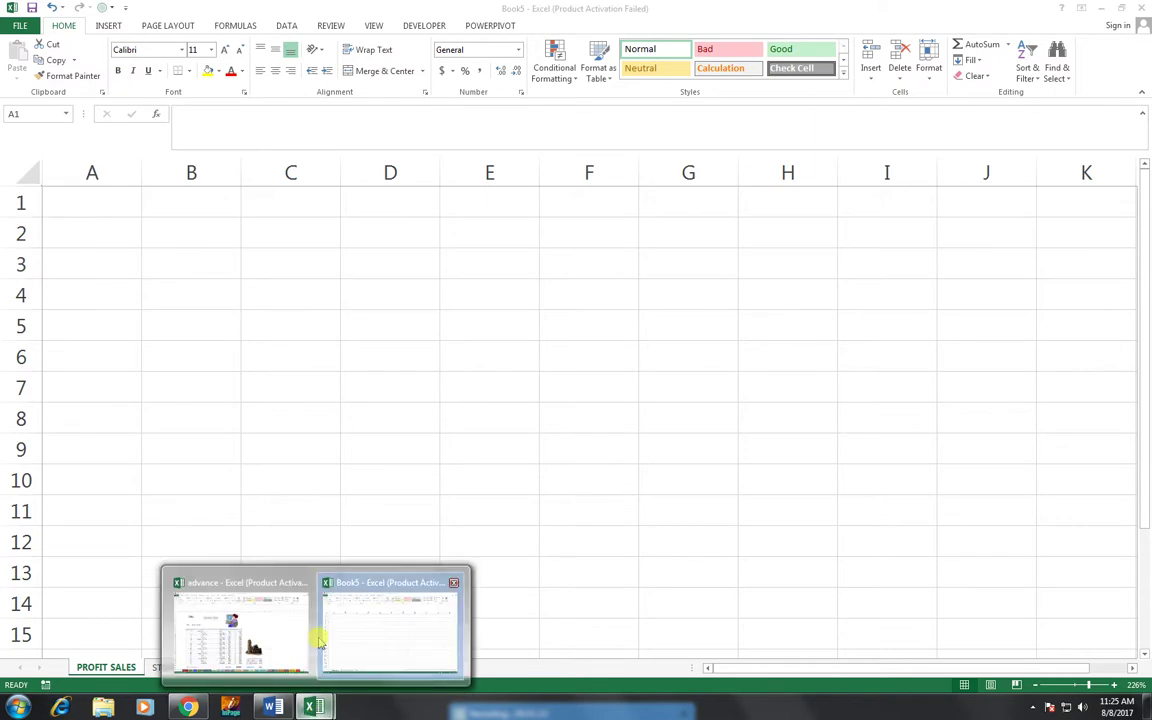
{"action": "left_click", "coordinate": [300, 637]}
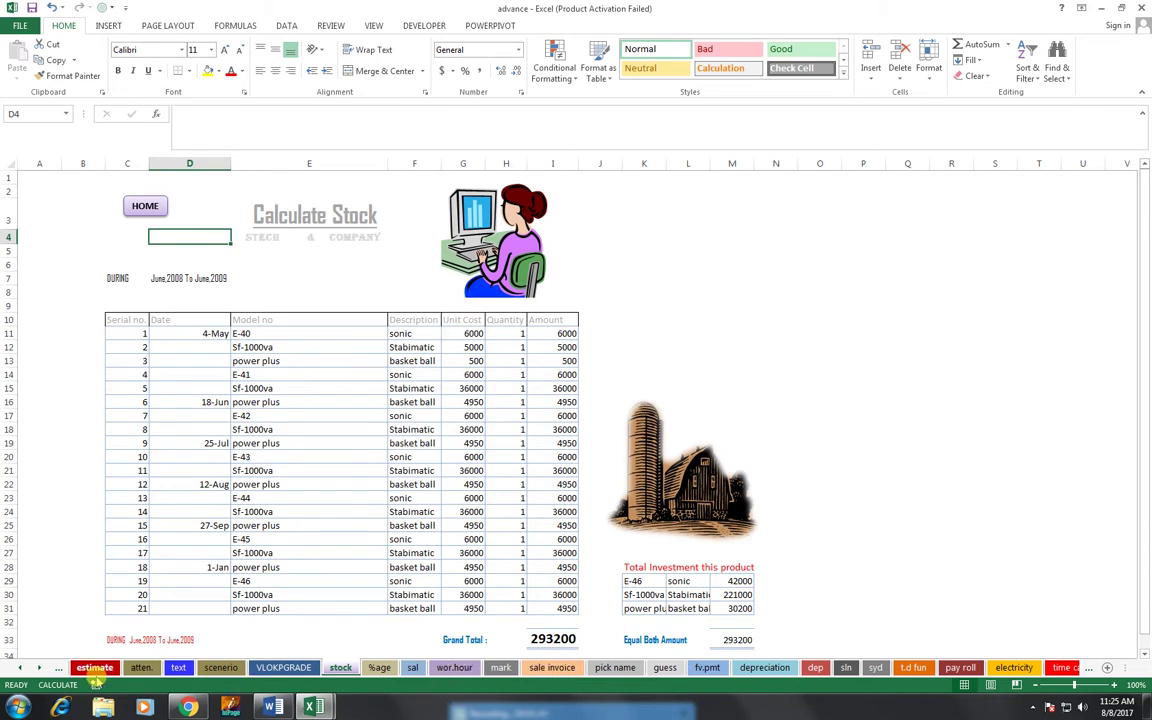
{"action": "left_click", "coordinate": [94, 667]}
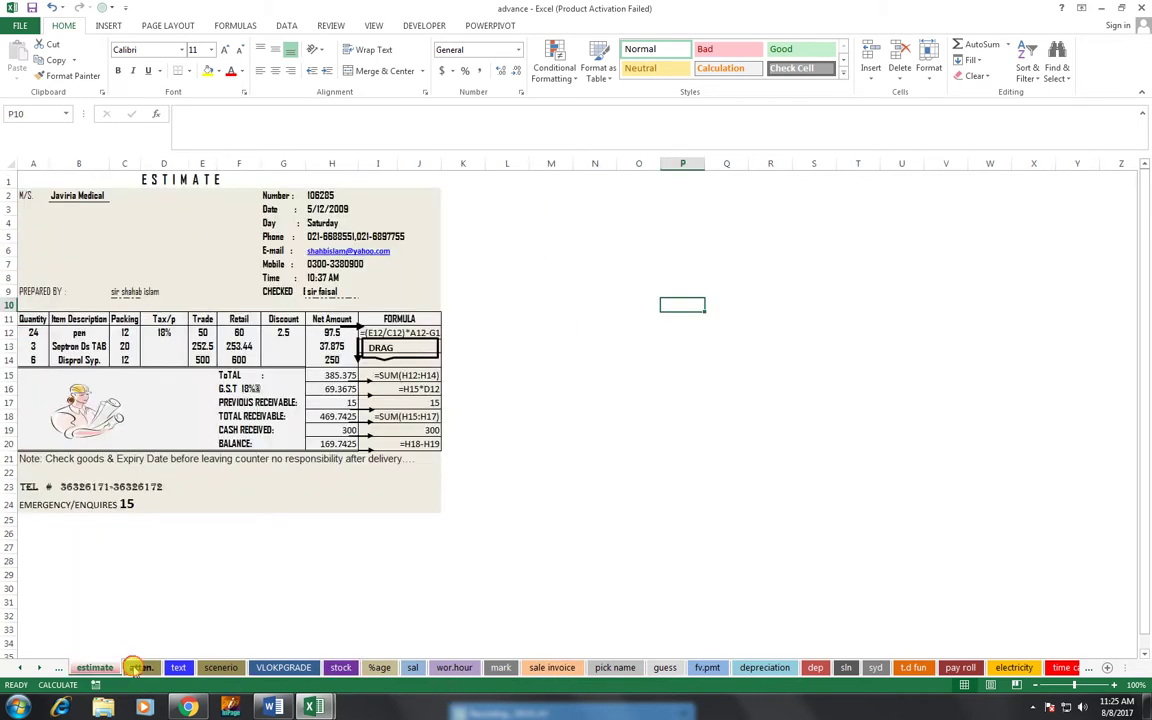
{"action": "left_click", "coordinate": [141, 667]}
{"action": "left_click", "coordinate": [178, 667]}
{"action": "left_click", "coordinate": [215, 668]}
{"action": "left_click", "coordinate": [283, 668]}
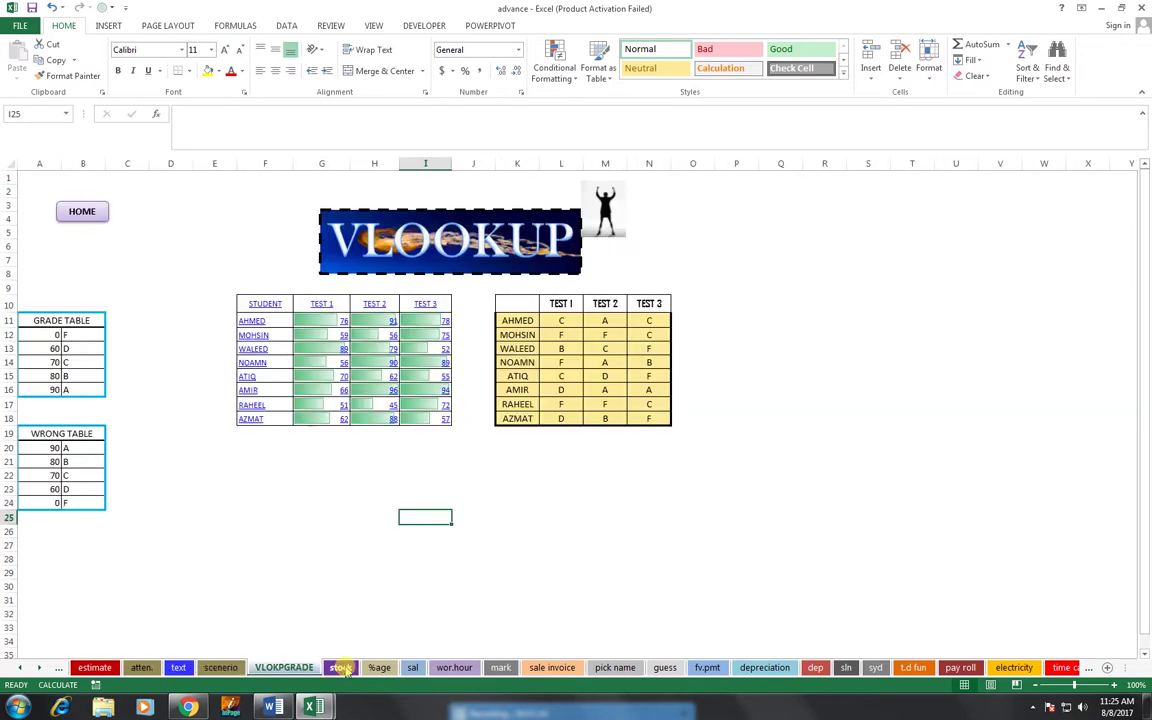
{"action": "left_click", "coordinate": [340, 668]}
{"action": "left_click", "coordinate": [379, 668]}
{"action": "left_click", "coordinate": [453, 667]}
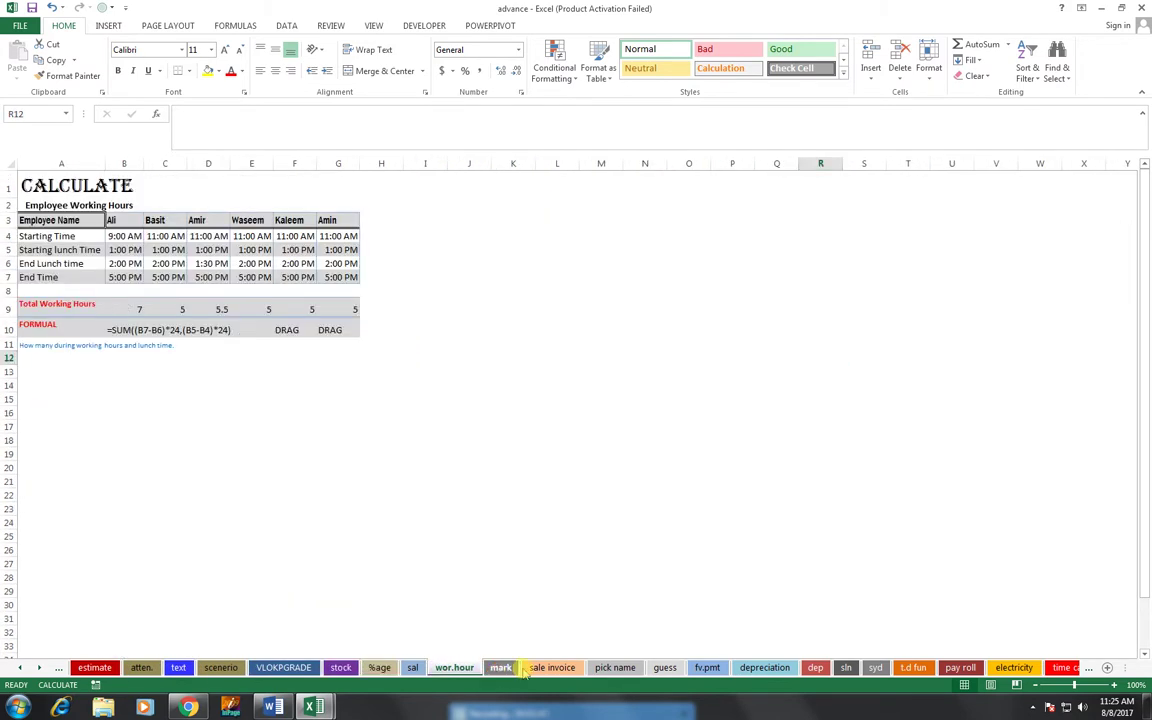
{"action": "left_click", "coordinate": [500, 667]}
{"action": "left_click", "coordinate": [540, 667]}
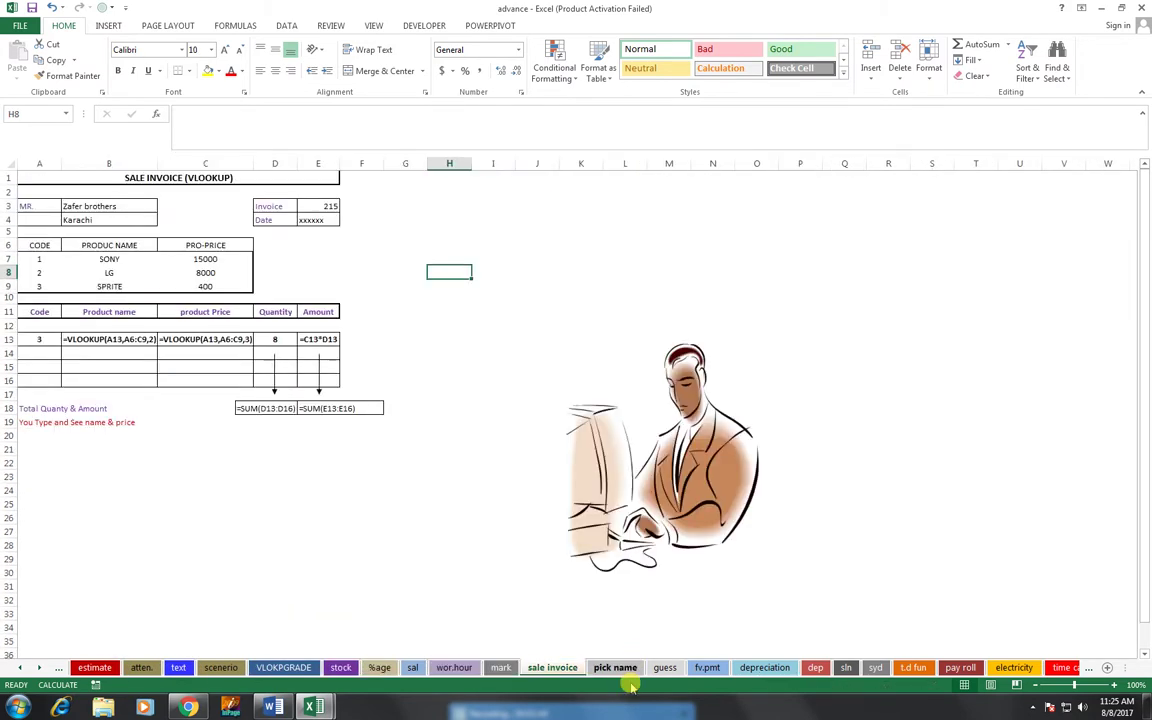
{"action": "left_click", "coordinate": [613, 667]}
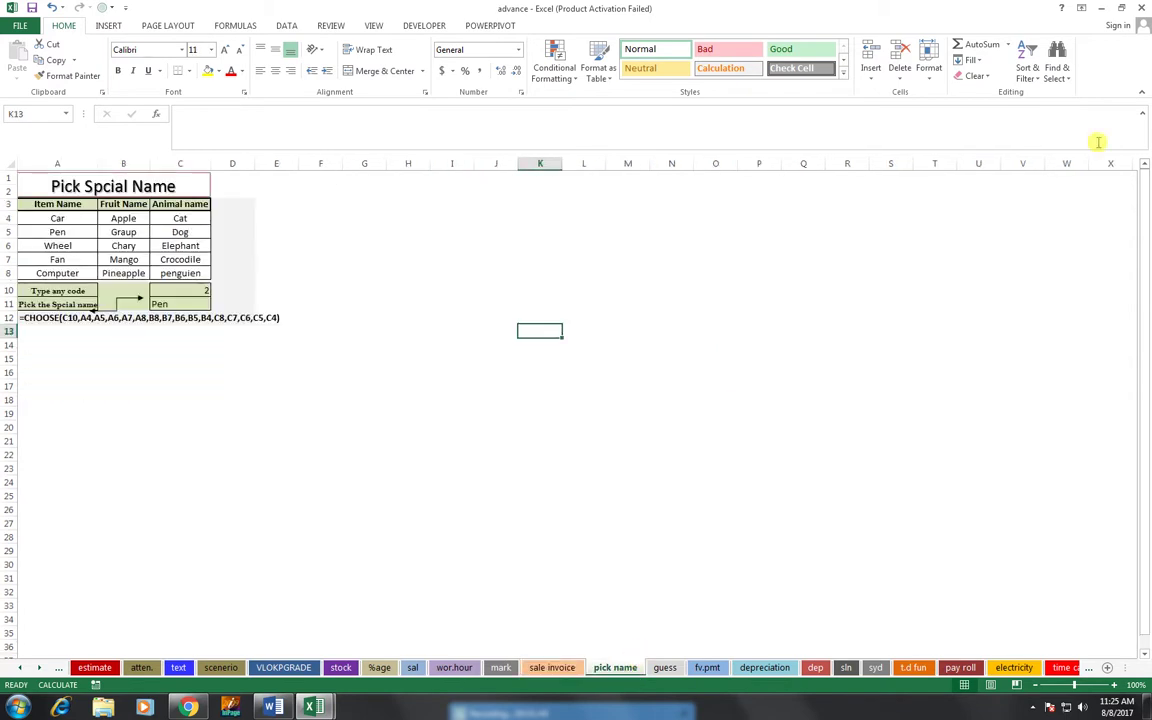
{"action": "left_click", "coordinate": [1101, 8]}
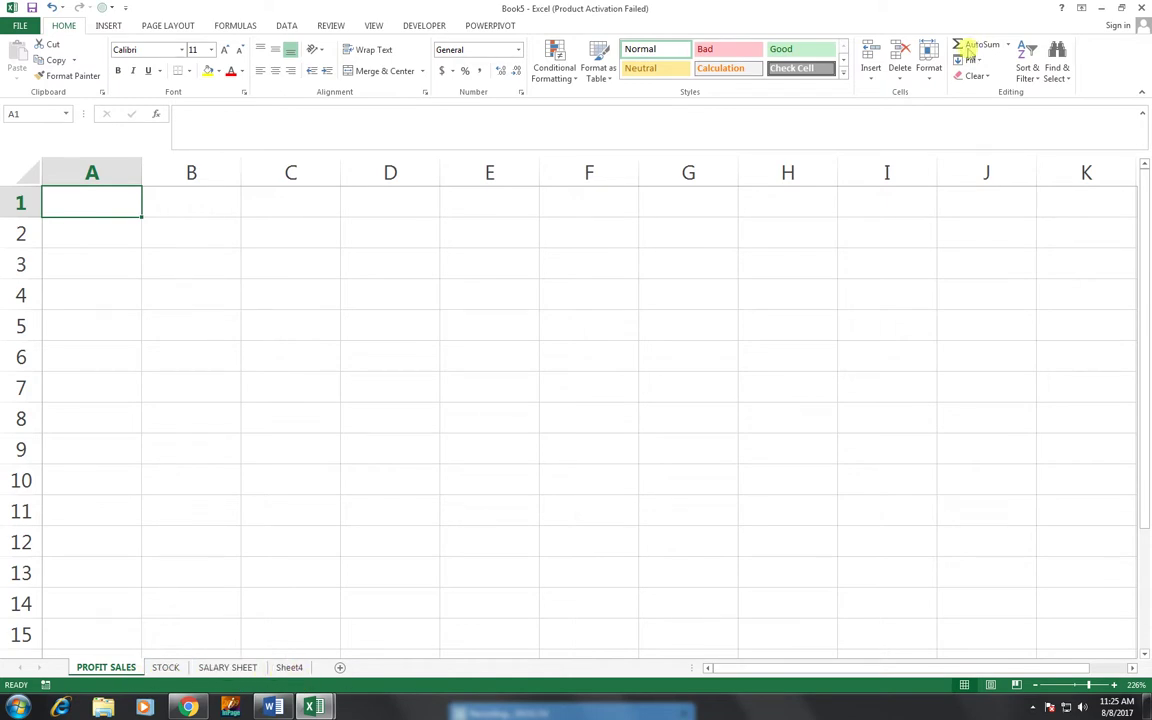
{"action": "left_click", "coordinate": [929, 68]}
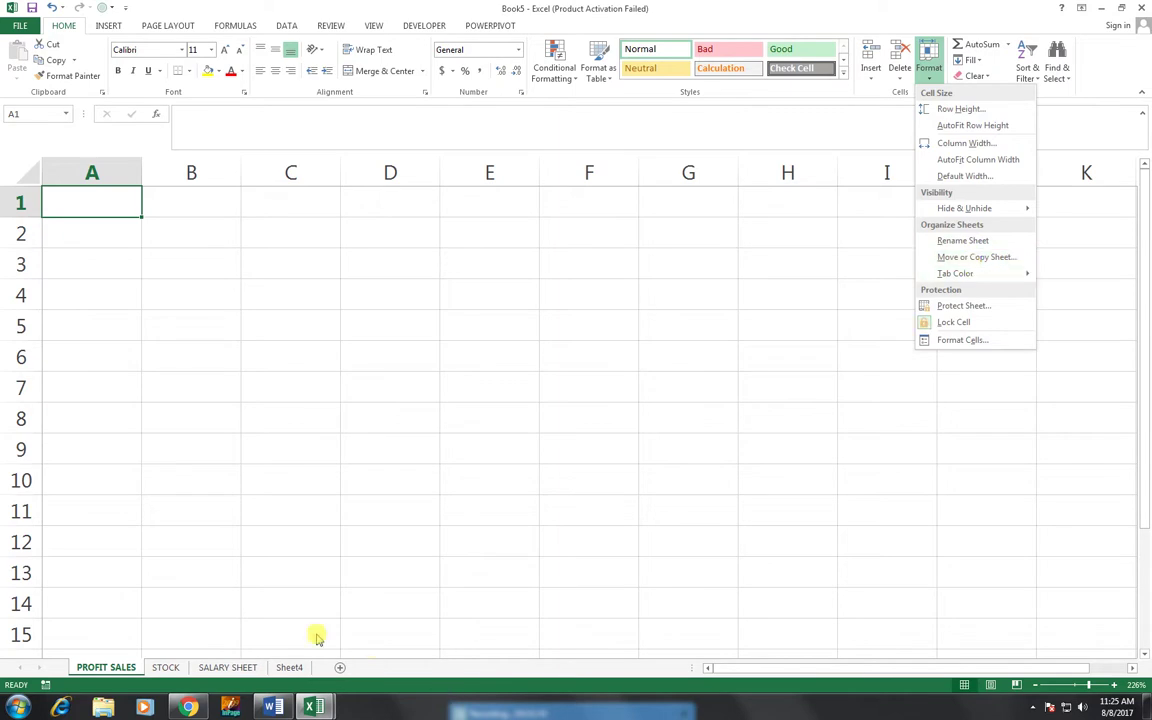
Step: Move the PROFIT SALES tab after SALARY SHEET, then show the STOCK sheet
{"action": "left_click", "coordinate": [283, 625]}
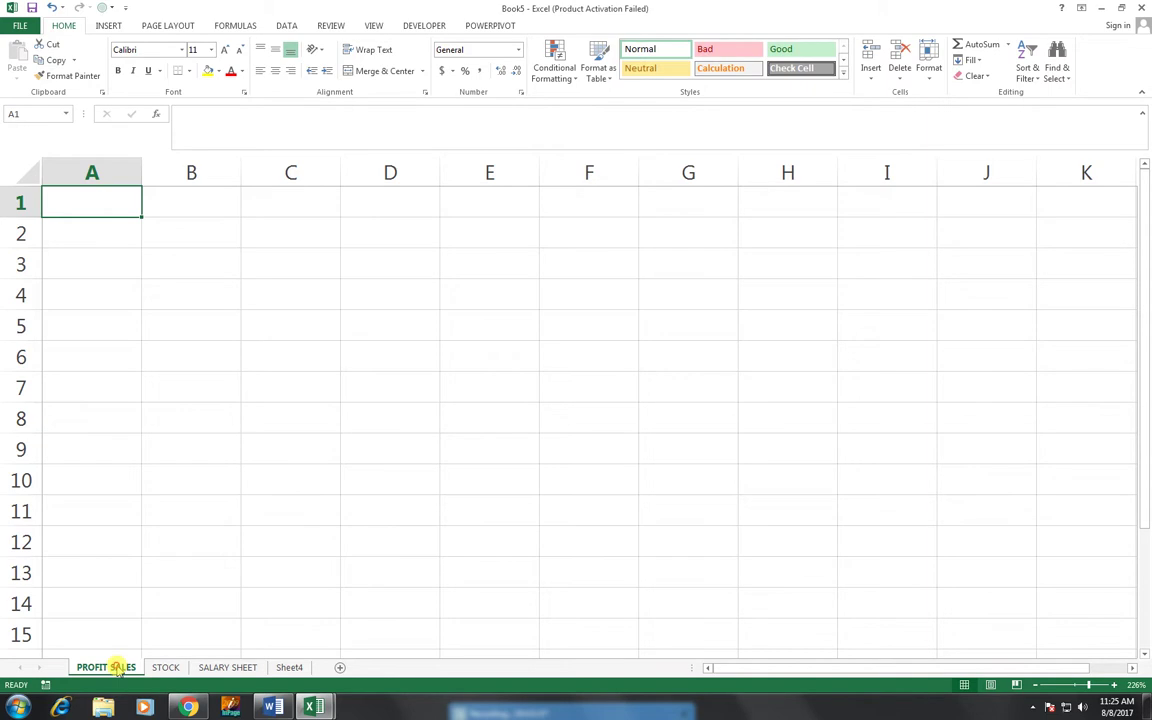
{"action": "left_click_drag", "start_coordinate": [117, 667], "coordinate": [237, 674]}
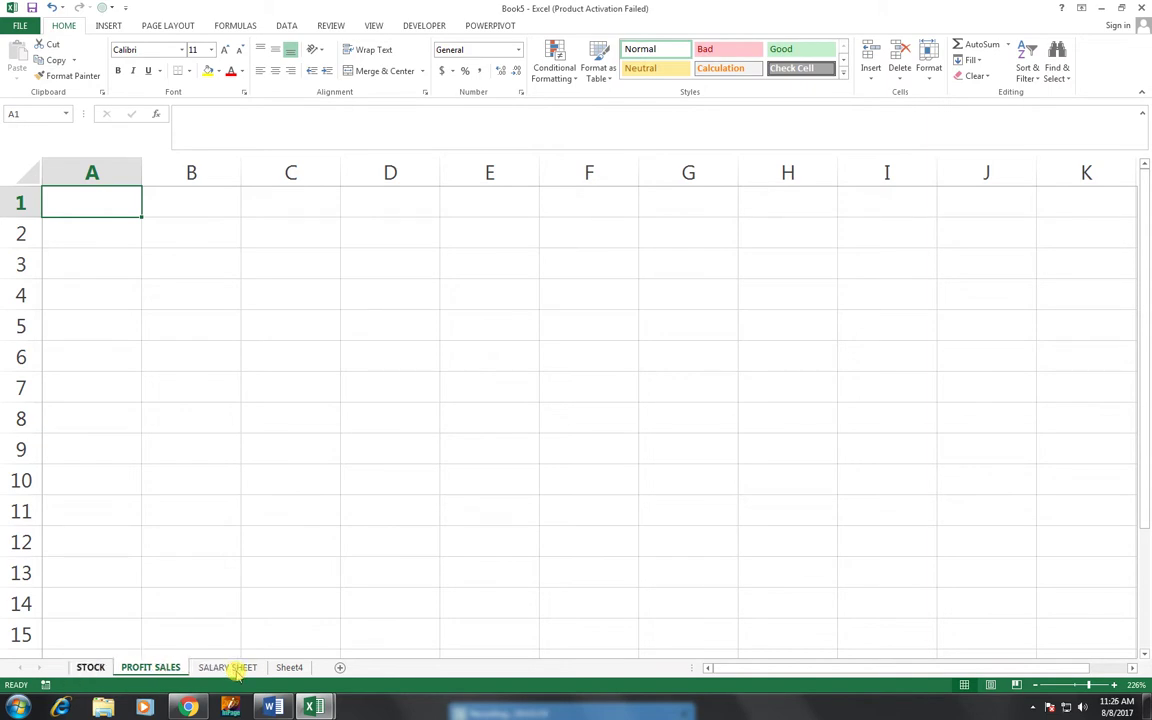
{"action": "left_click_drag", "start_coordinate": [136, 667], "coordinate": [303, 674]}
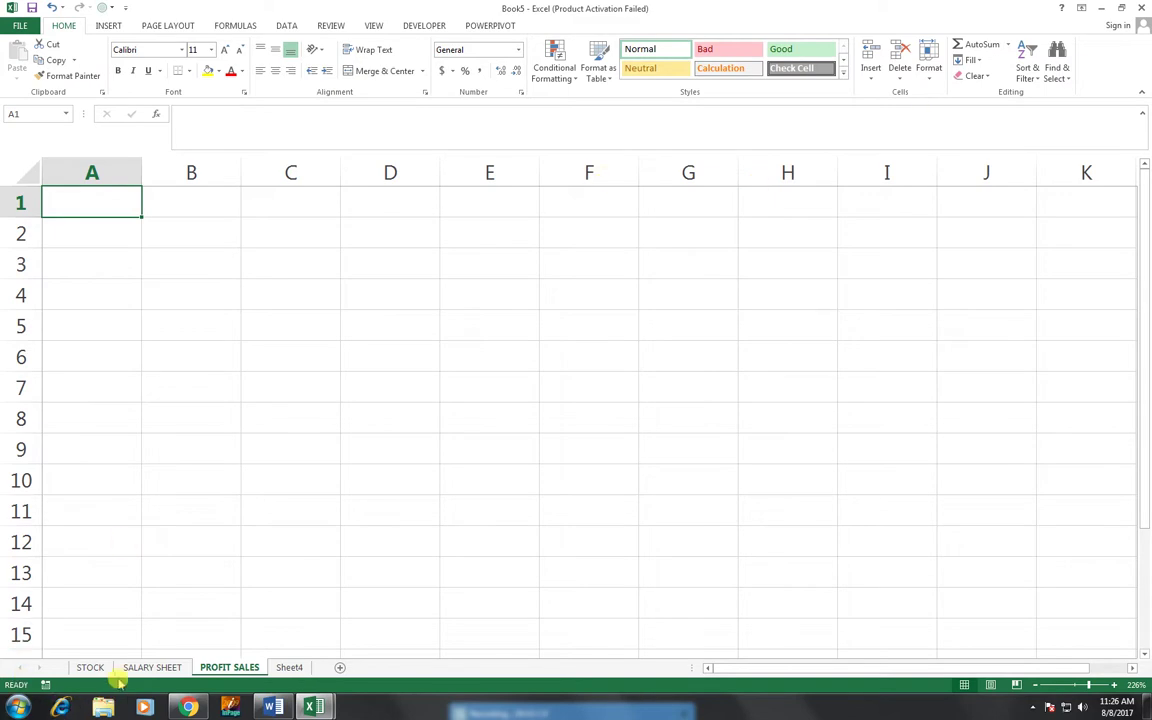
{"action": "left_click", "coordinate": [99, 670]}
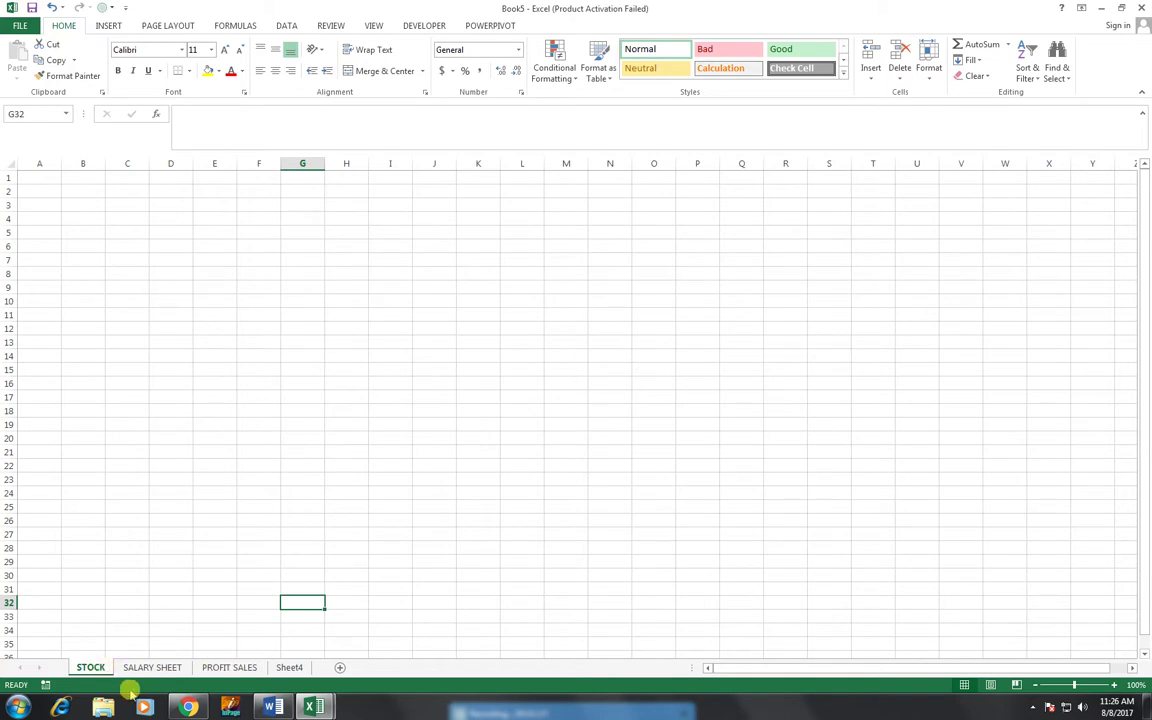
{"action": "left_click", "coordinate": [927, 72]}
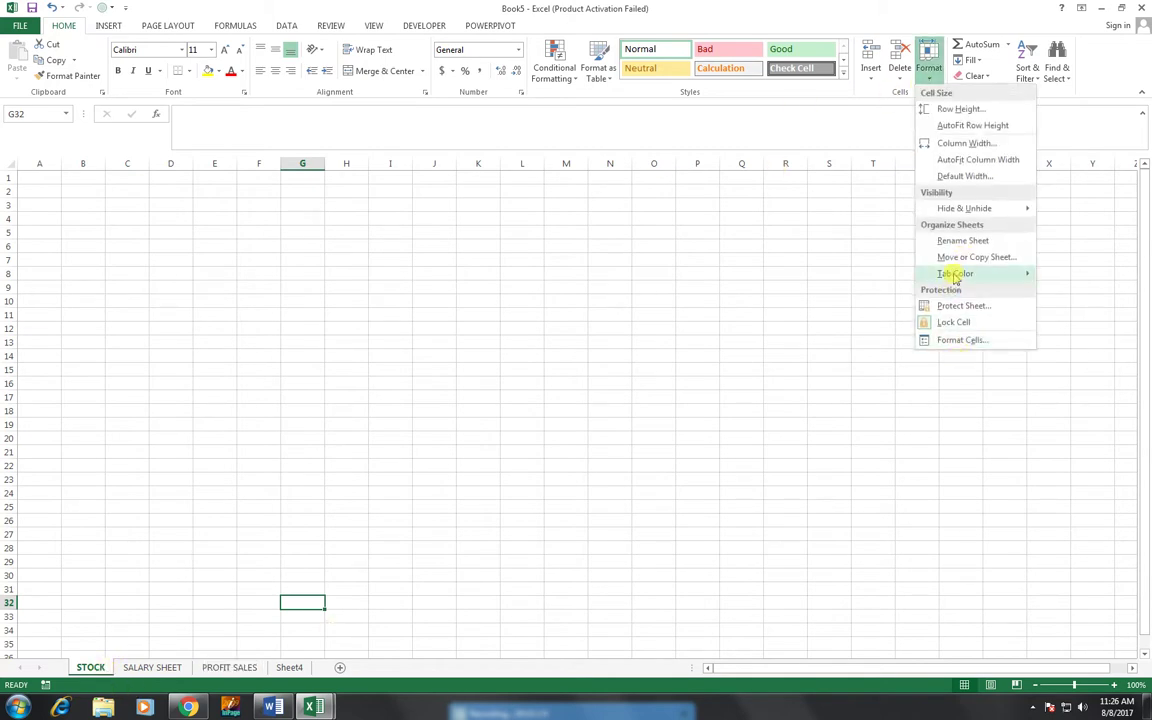
{"action": "left_click", "coordinate": [963, 256]}
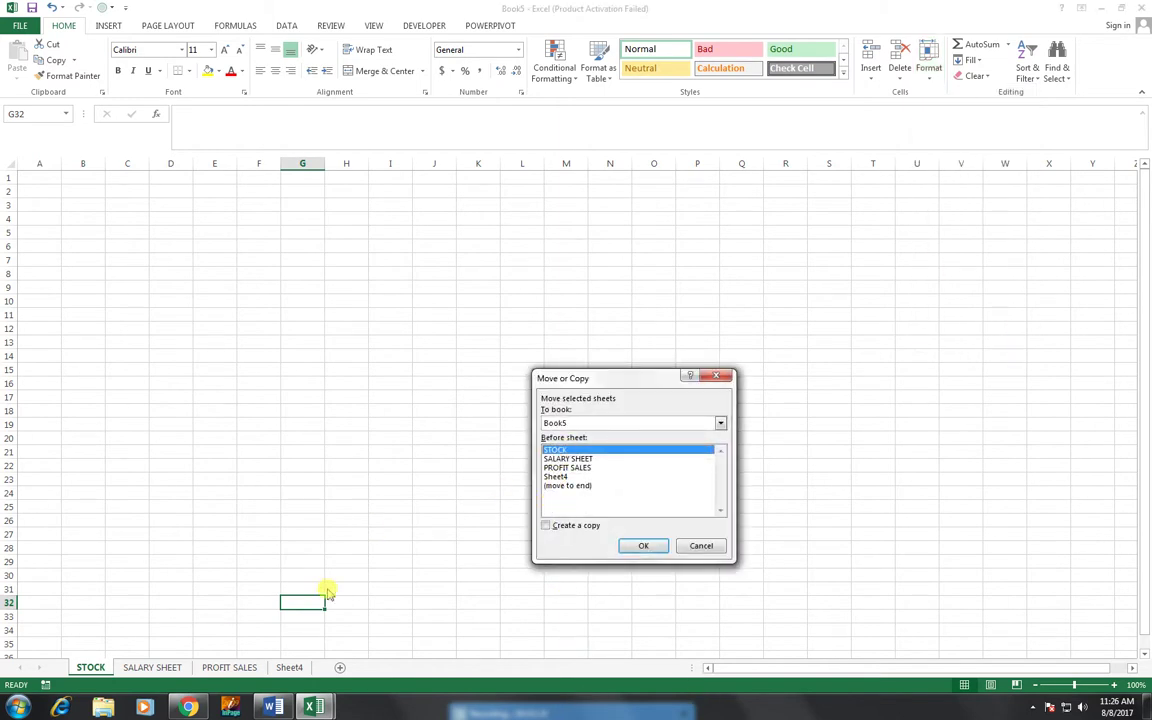
{"action": "left_click", "coordinate": [562, 458]}
{"action": "left_click", "coordinate": [559, 468]}
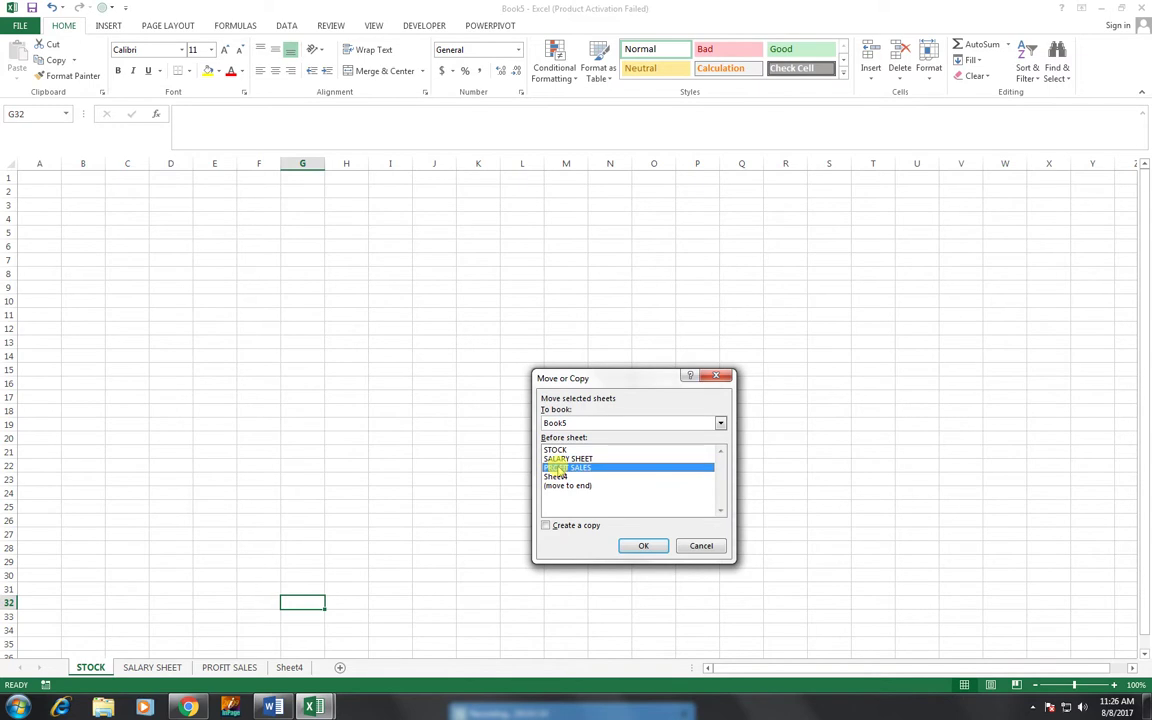
{"action": "left_click", "coordinate": [556, 476]}
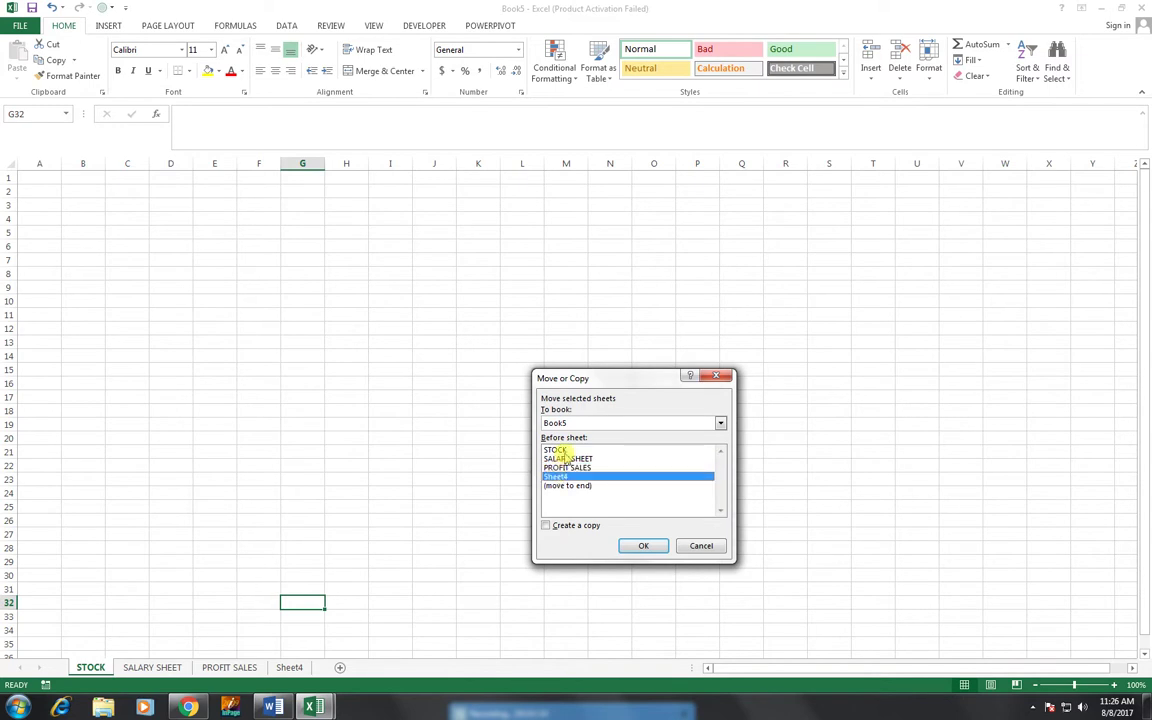
{"action": "left_click", "coordinate": [551, 450]}
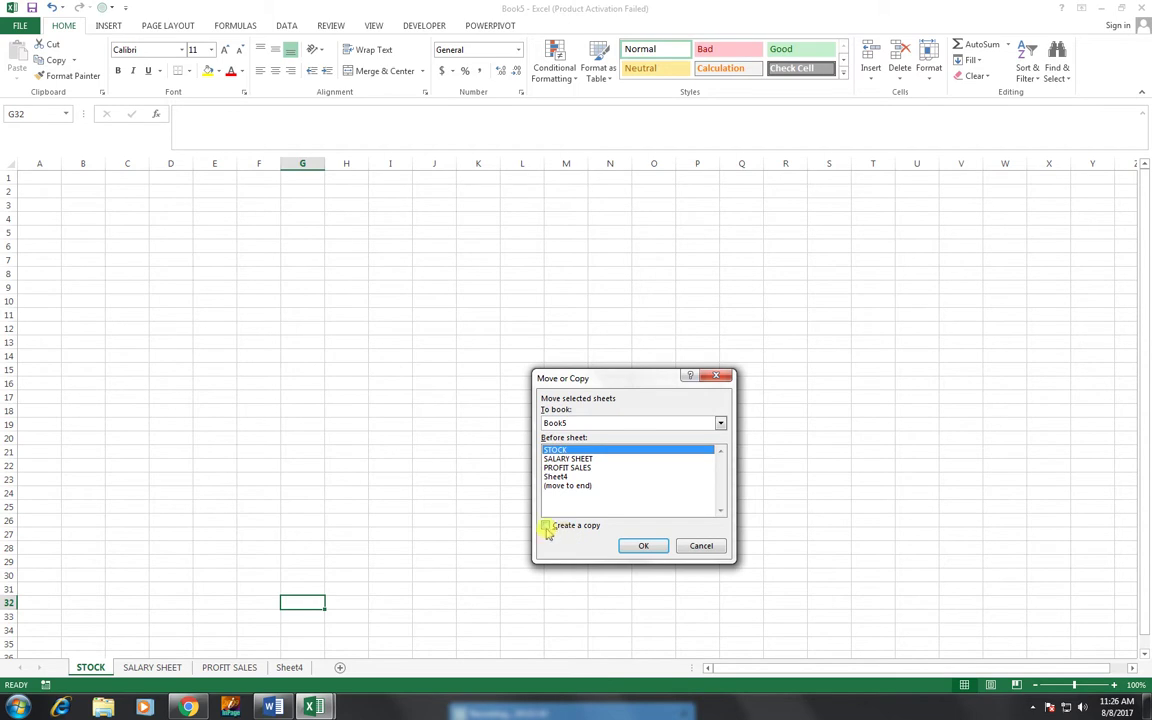
{"action": "left_click", "coordinate": [653, 546]}
{"action": "left_click", "coordinate": [643, 545]}
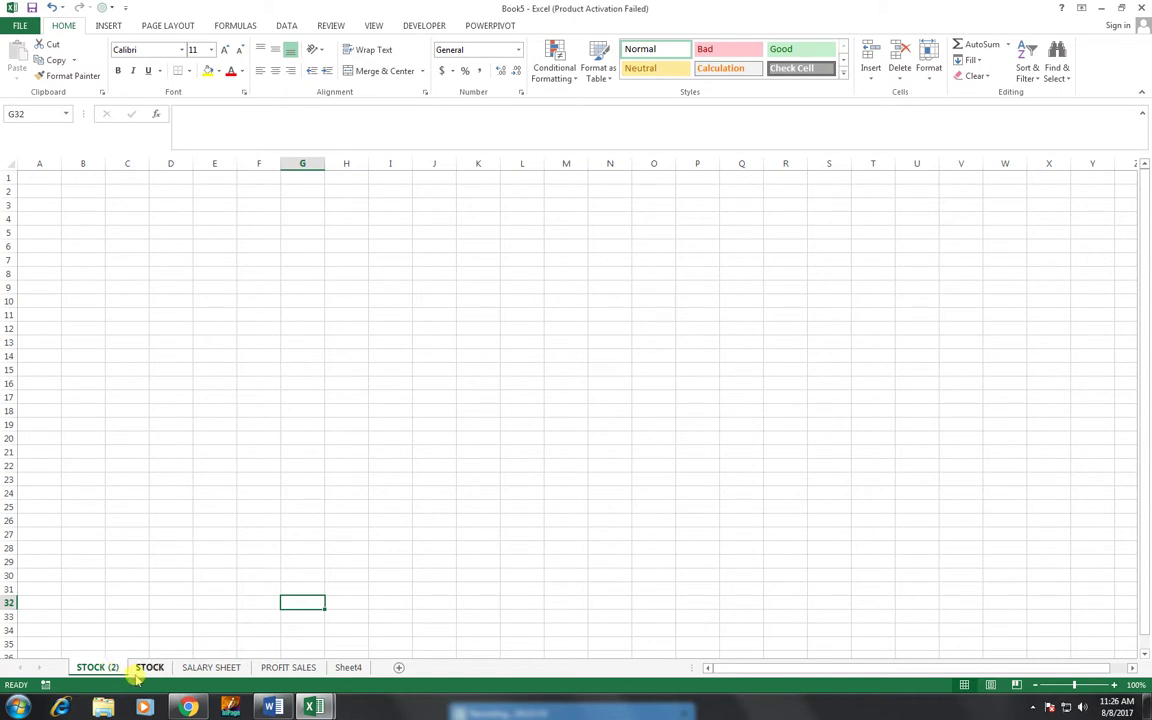
{"action": "right_click", "coordinate": [86, 665]}
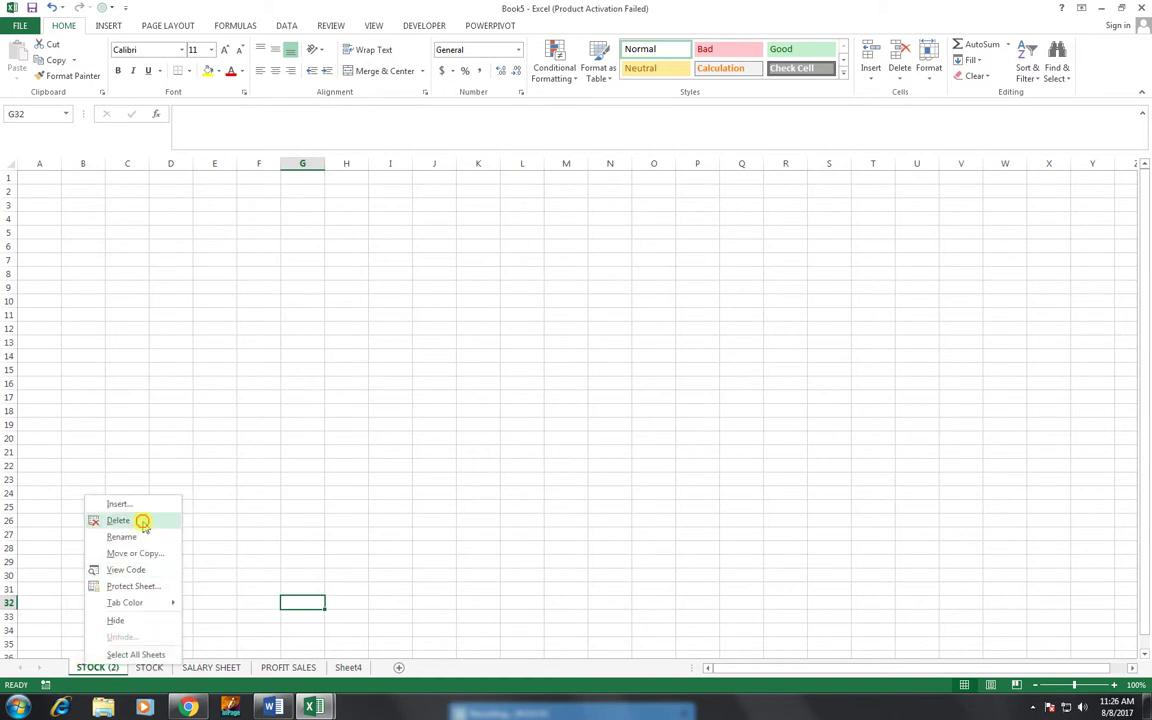
{"action": "left_click", "coordinate": [142, 521]}
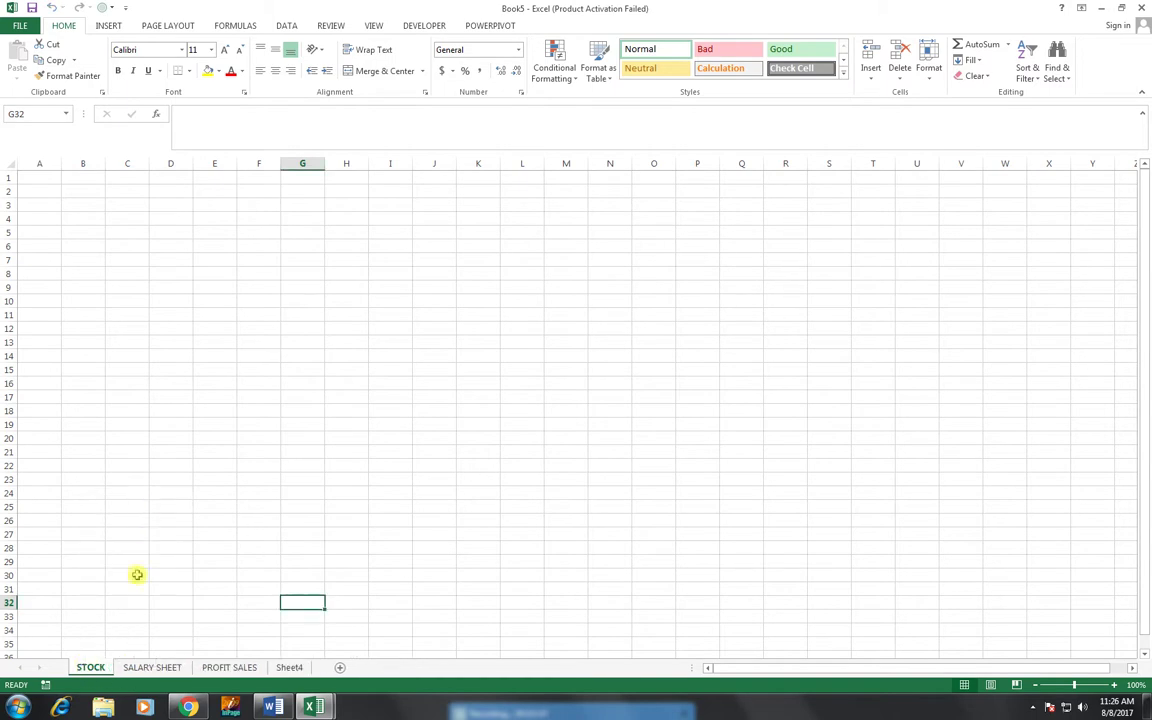
{"action": "left_click", "coordinate": [930, 72]}
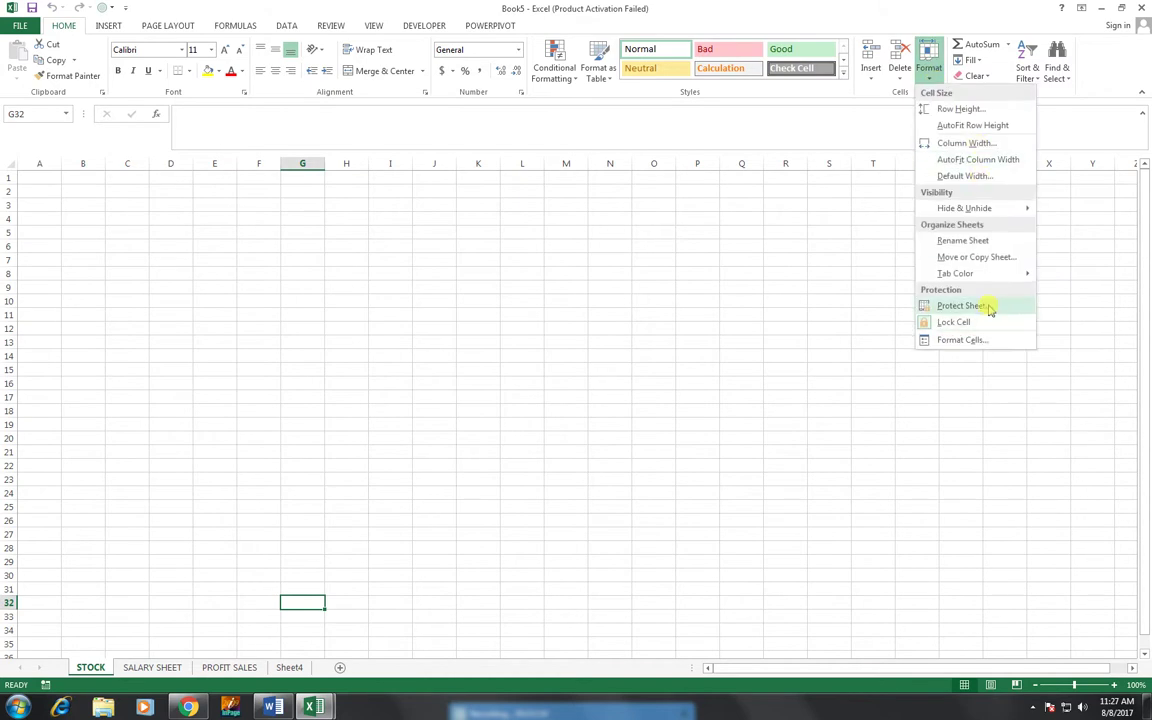
{"action": "mouse_move", "coordinate": [955, 273]}
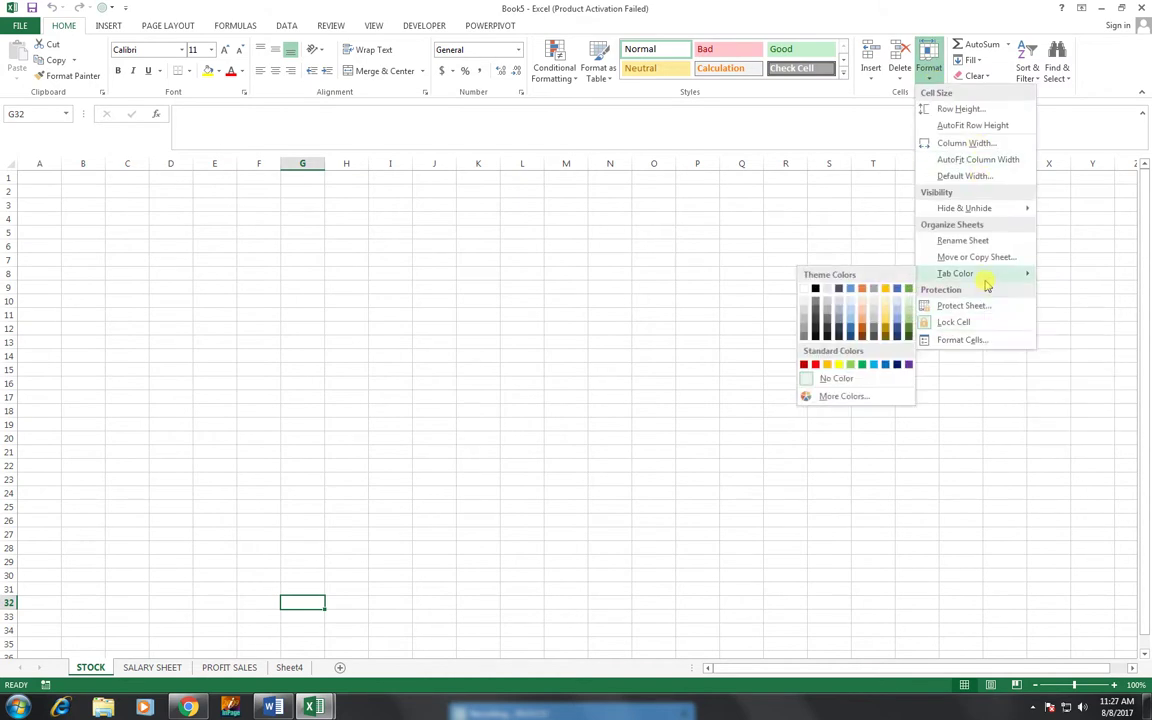
Step: Colour the STOCK tab red and the SALARY SHEET tab blue
{"action": "left_click", "coordinate": [88, 667]}
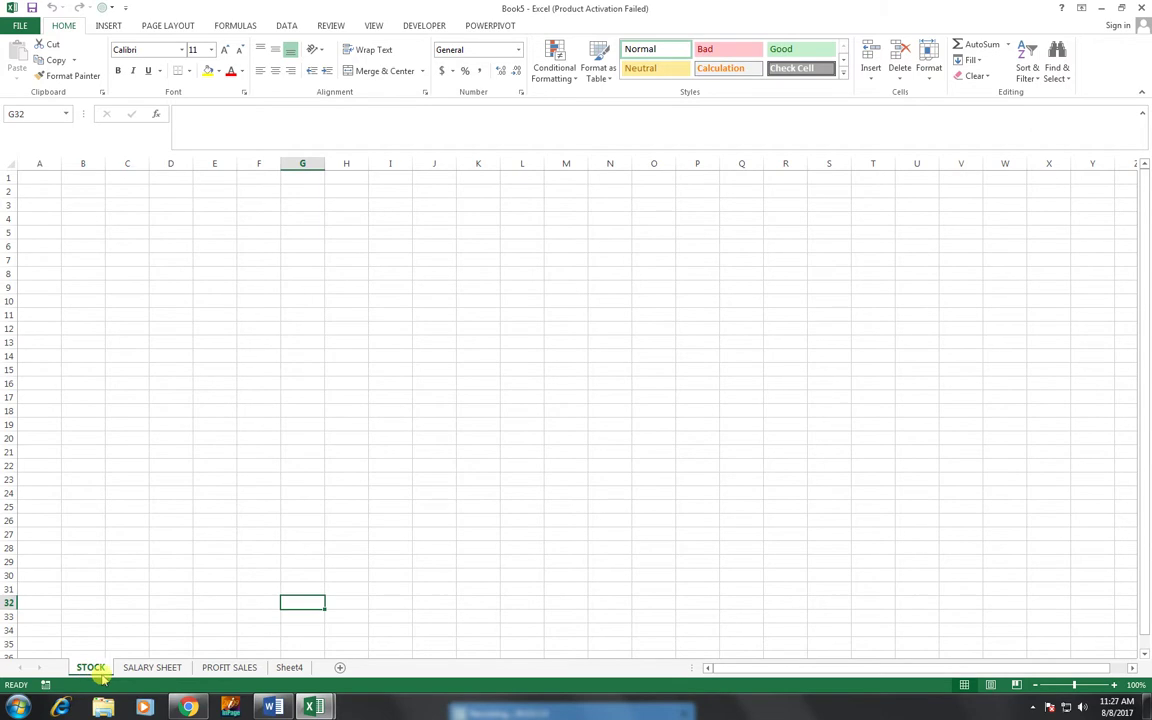
{"action": "left_click", "coordinate": [99, 668]}
{"action": "right_click", "coordinate": [100, 676]}
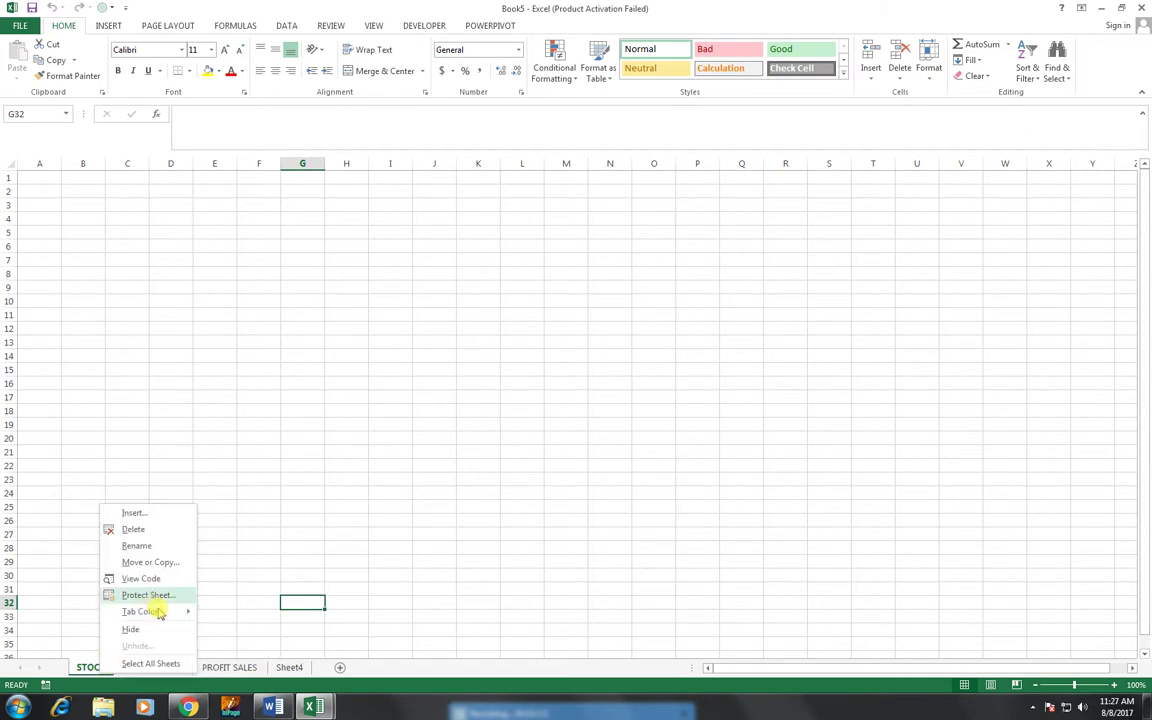
{"action": "mouse_move", "coordinate": [140, 611]}
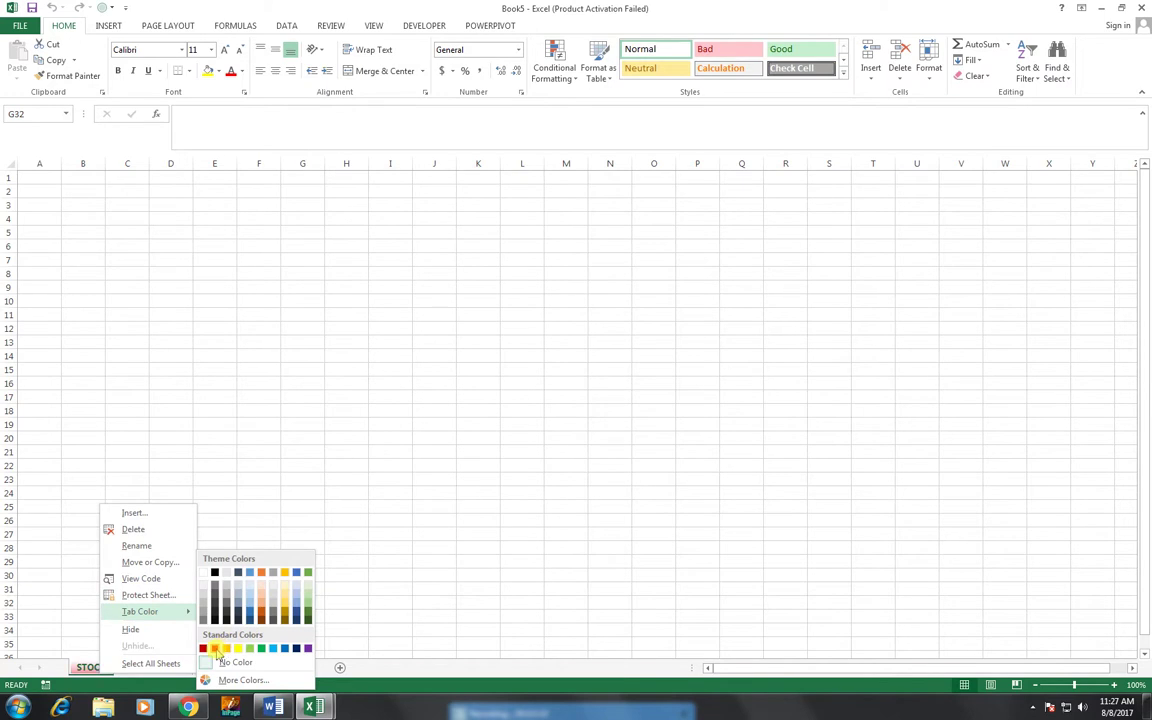
{"action": "left_click", "coordinate": [203, 648]}
{"action": "left_click", "coordinate": [152, 667]}
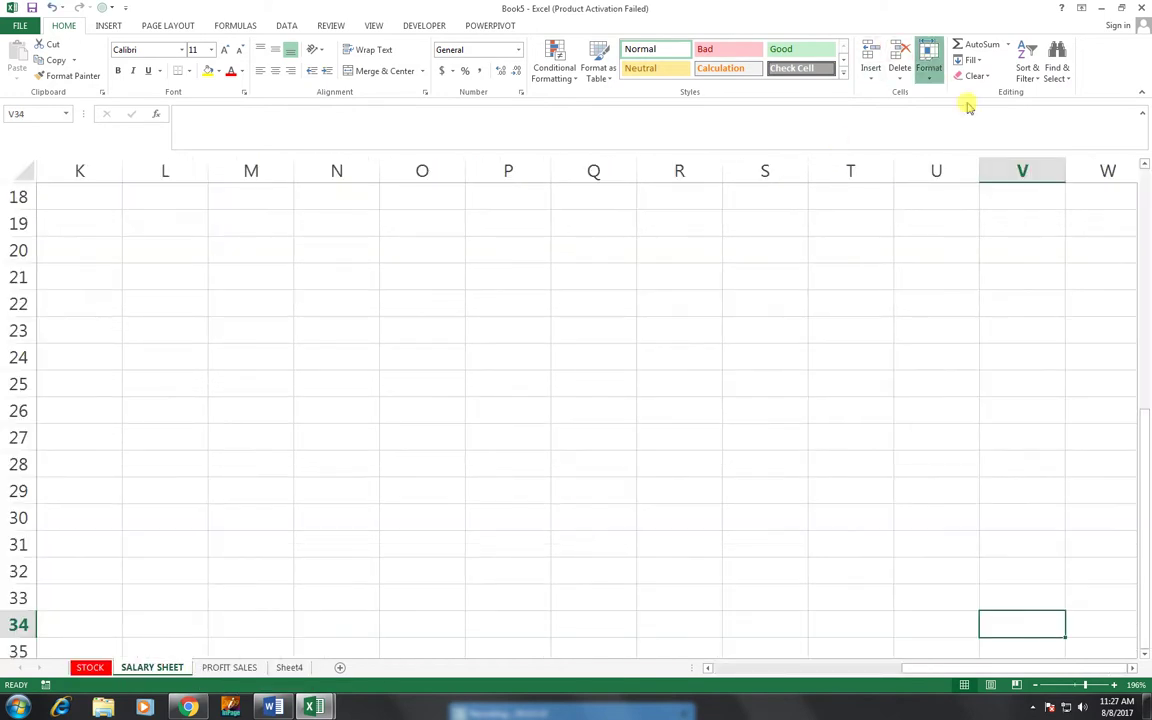
{"action": "left_click", "coordinate": [928, 62]}
{"action": "mouse_move", "coordinate": [941, 284]}
{"action": "left_click", "coordinate": [899, 290]}
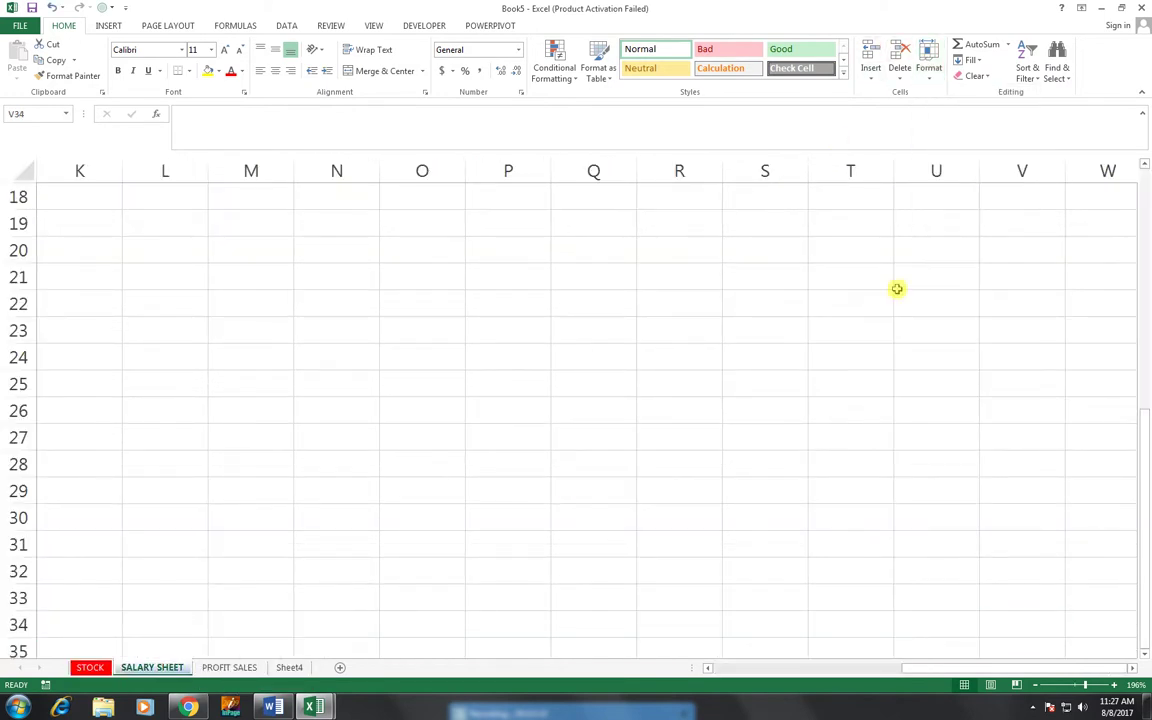
Step: Colour the PROFIT SALES tab yellow and the Sheet4 tab dark blue
{"action": "left_click", "coordinate": [235, 666]}
{"action": "left_click", "coordinate": [929, 70]}
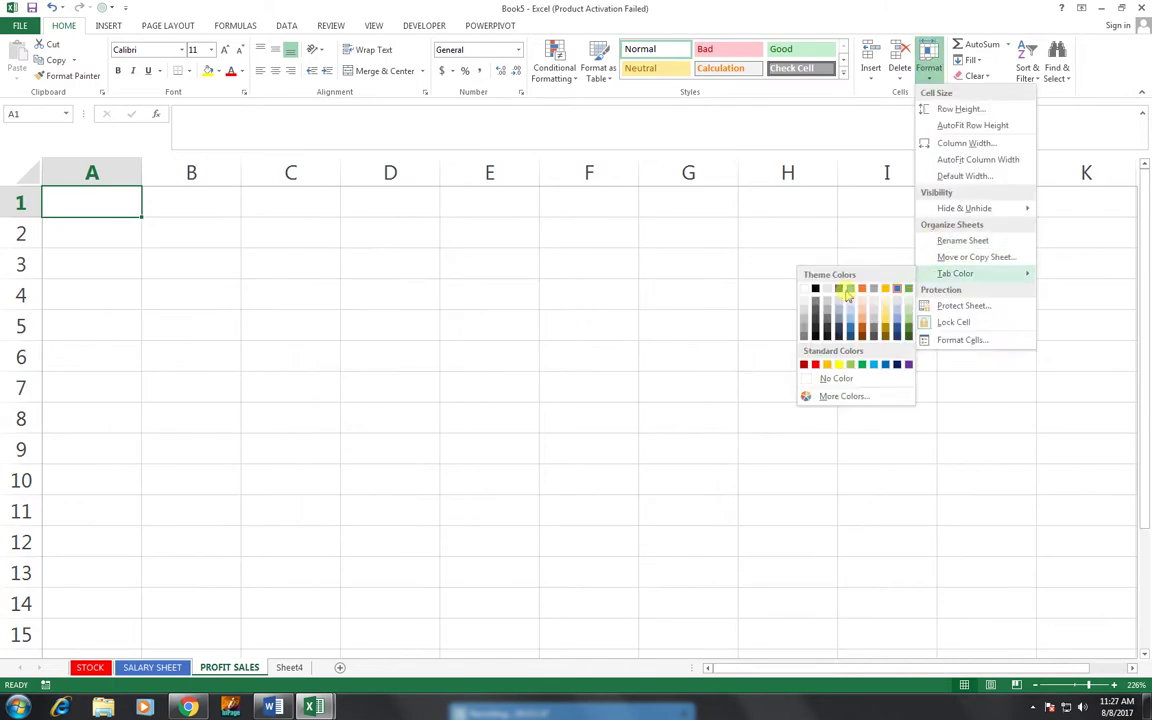
{"action": "left_click", "coordinate": [841, 363]}
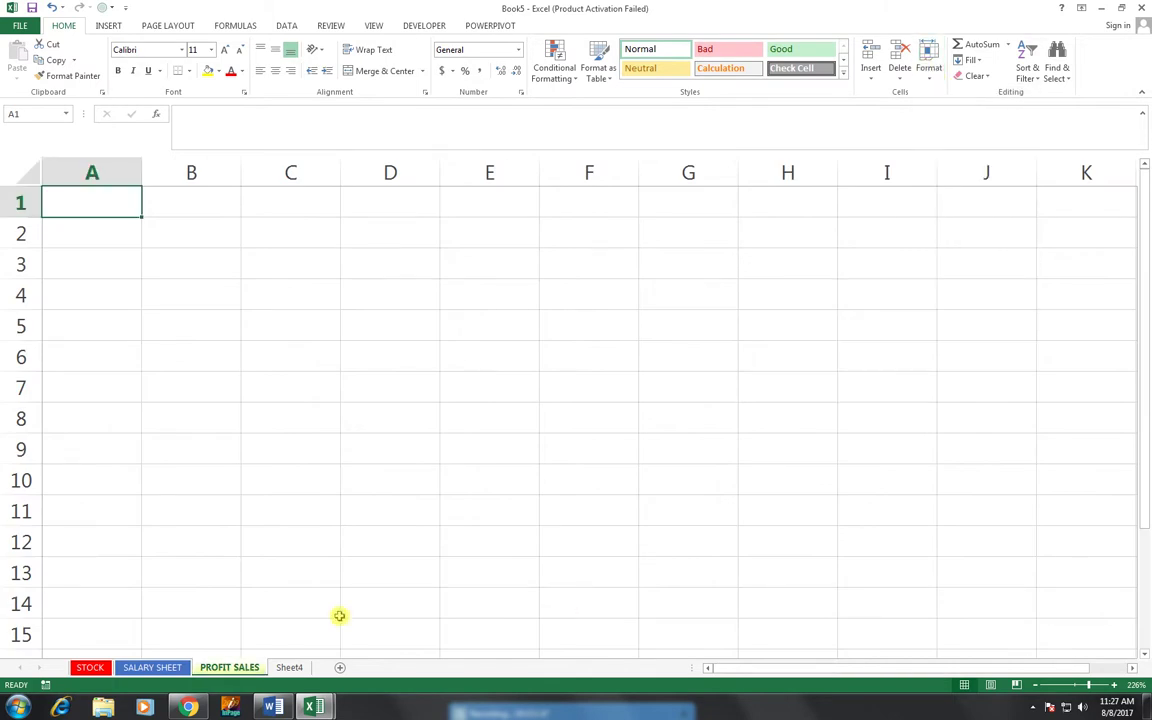
{"action": "left_click", "coordinate": [289, 667]}
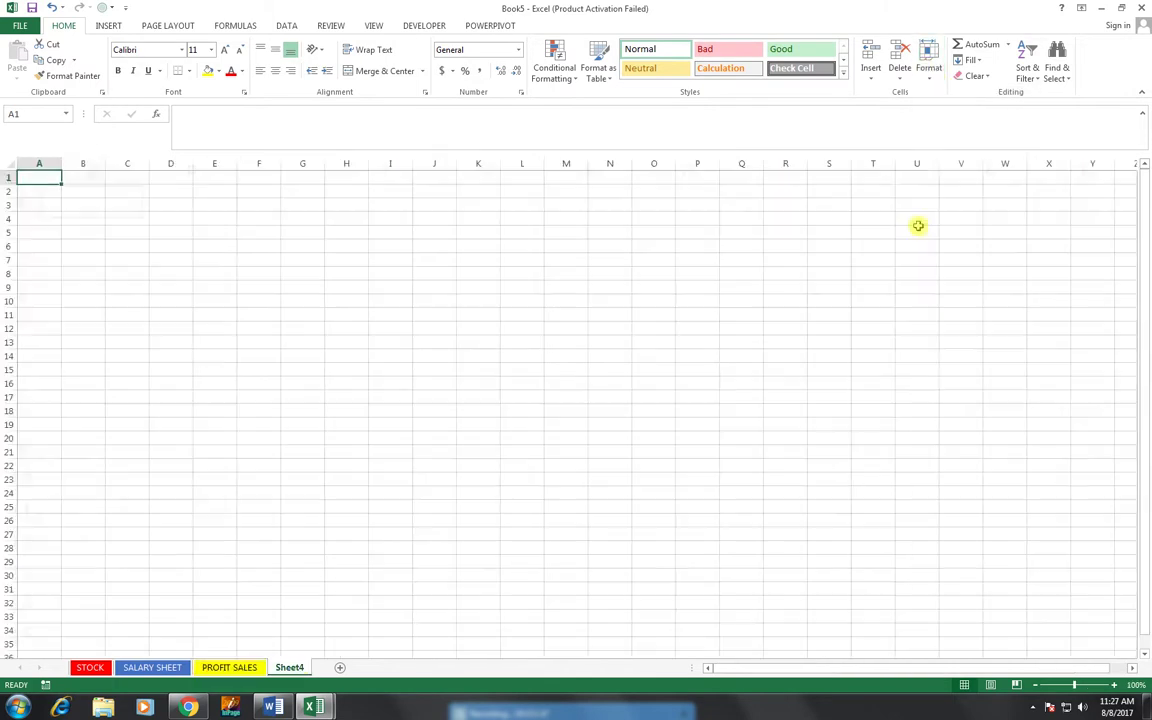
{"action": "left_click", "coordinate": [931, 78]}
{"action": "mouse_move", "coordinate": [955, 273]}
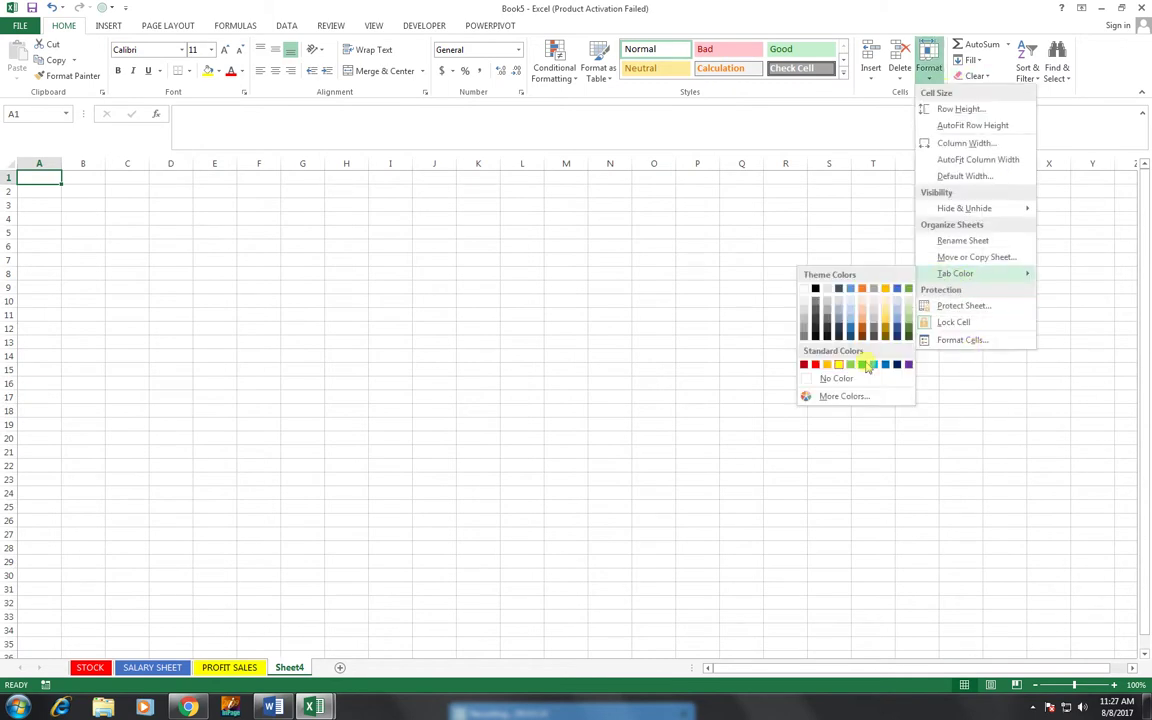
{"action": "left_click", "coordinate": [896, 364]}
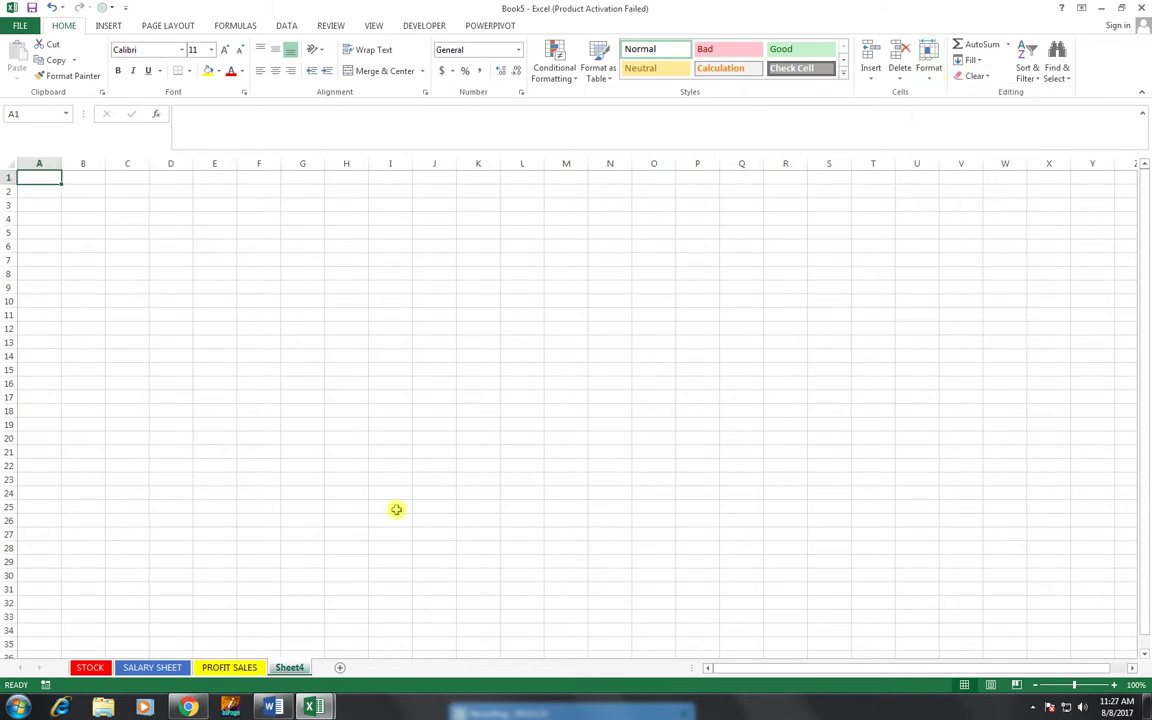
Step: Cycle through all four sheets to check the new tab colours
{"action": "left_click", "coordinate": [236, 667]}
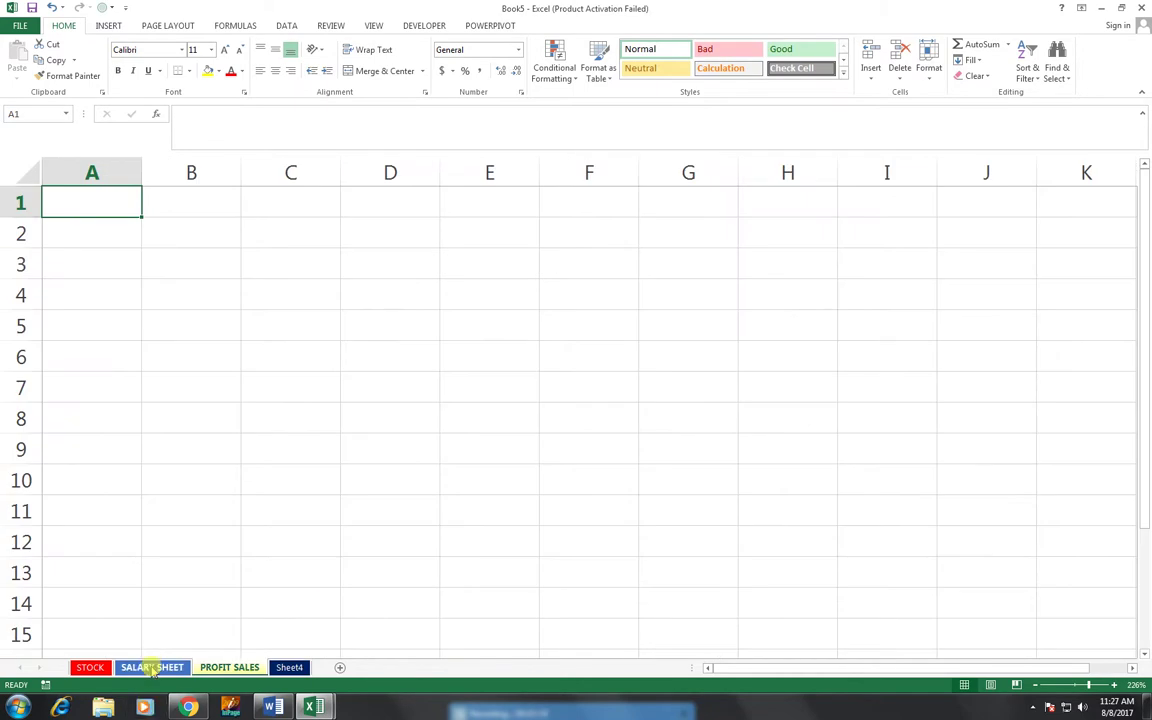
{"action": "left_click", "coordinate": [90, 668]}
{"action": "left_click", "coordinate": [150, 667]}
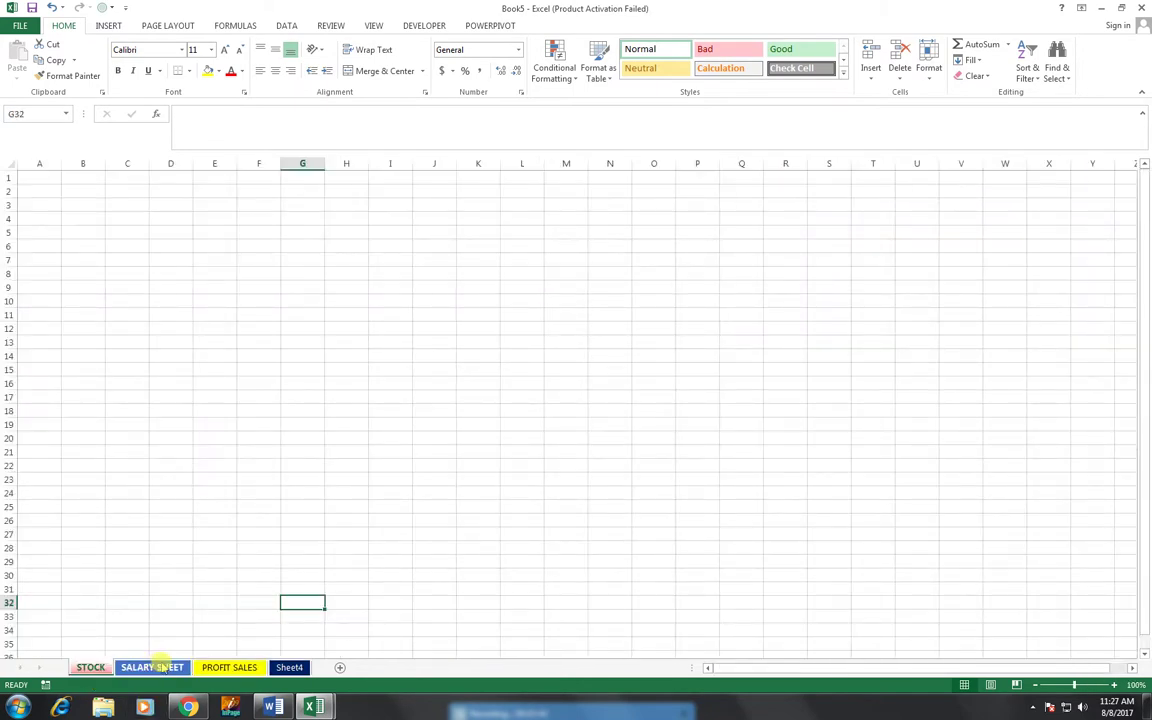
{"action": "left_click", "coordinate": [215, 670]}
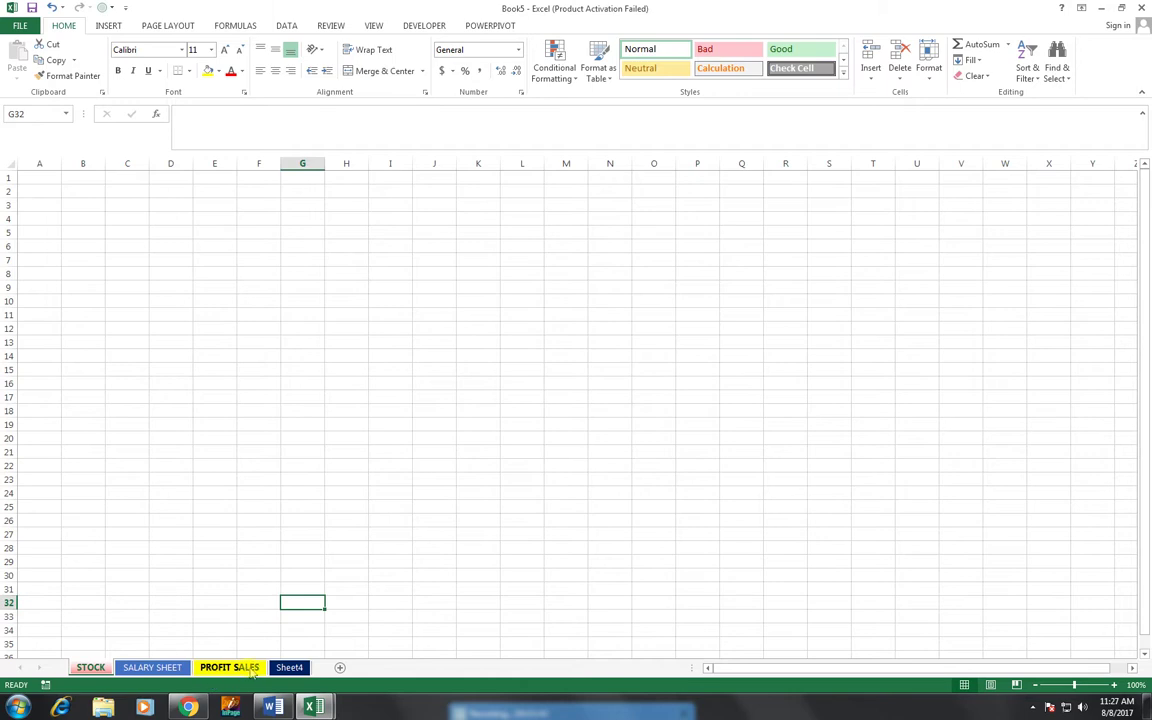
{"action": "left_click", "coordinate": [289, 668]}
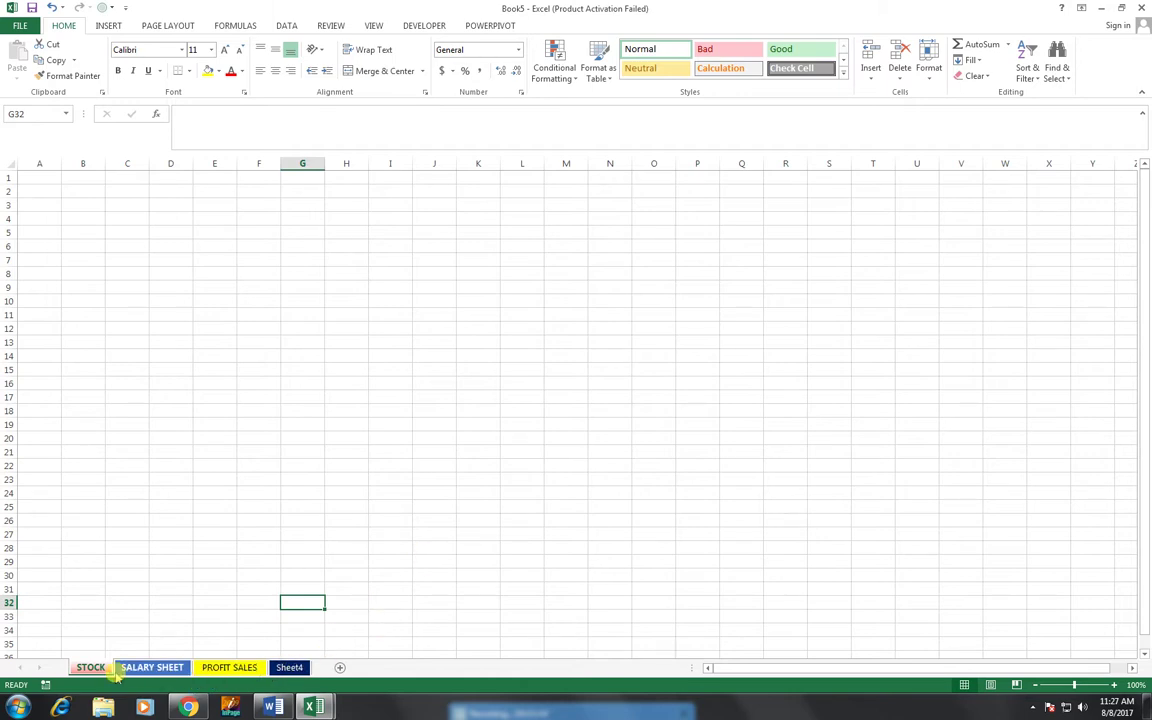
{"action": "left_click", "coordinate": [928, 55]}
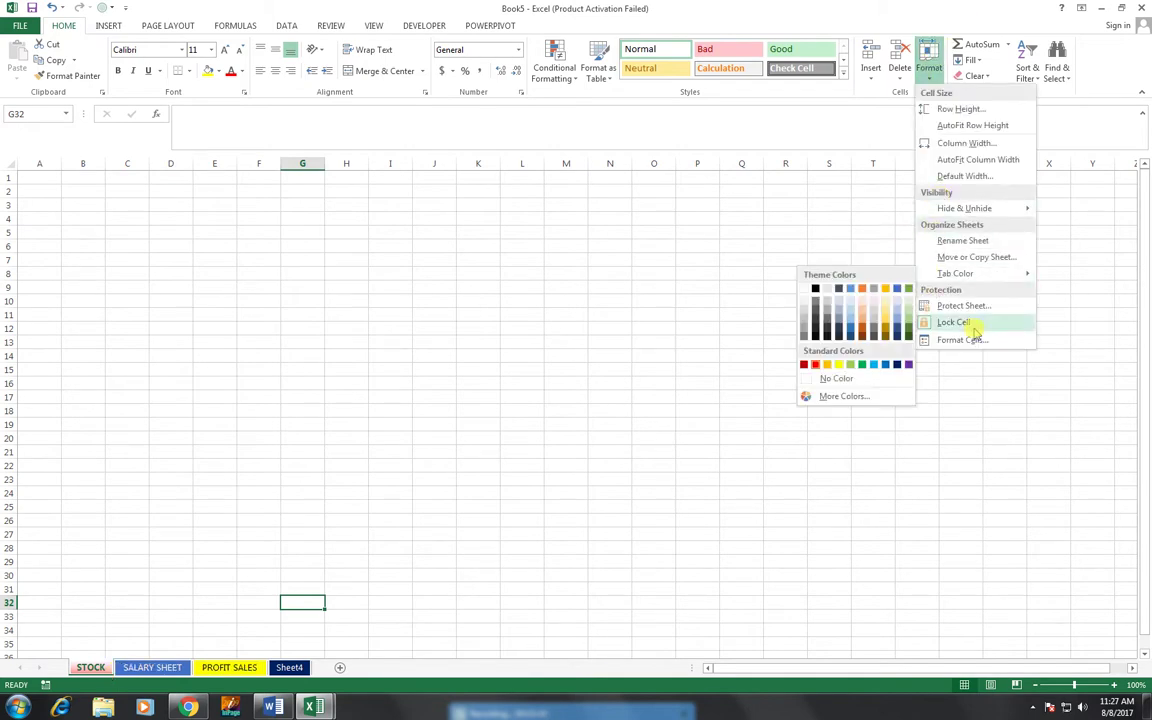
{"action": "left_click", "coordinate": [474, 598]}
{"action": "mouse_move", "coordinate": [312, 707]}
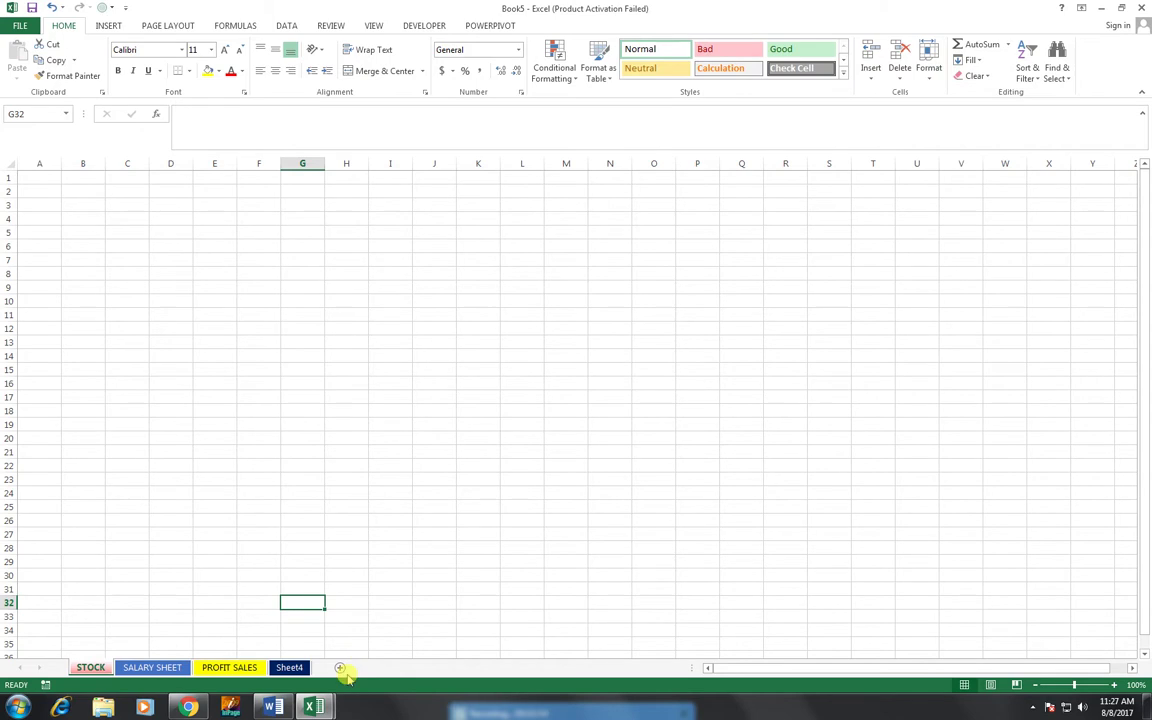
Step: Switch to the advance workbook's mark sheet and select cell J15
{"action": "left_click", "coordinate": [281, 632]}
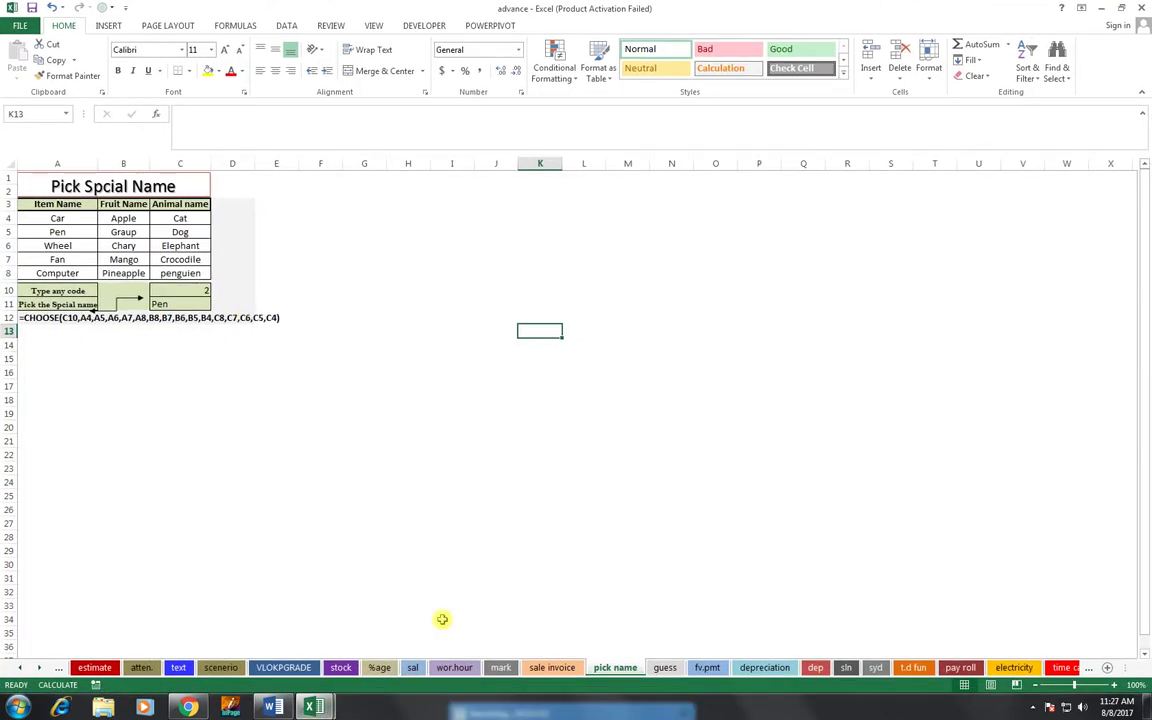
{"action": "left_click", "coordinate": [500, 667]}
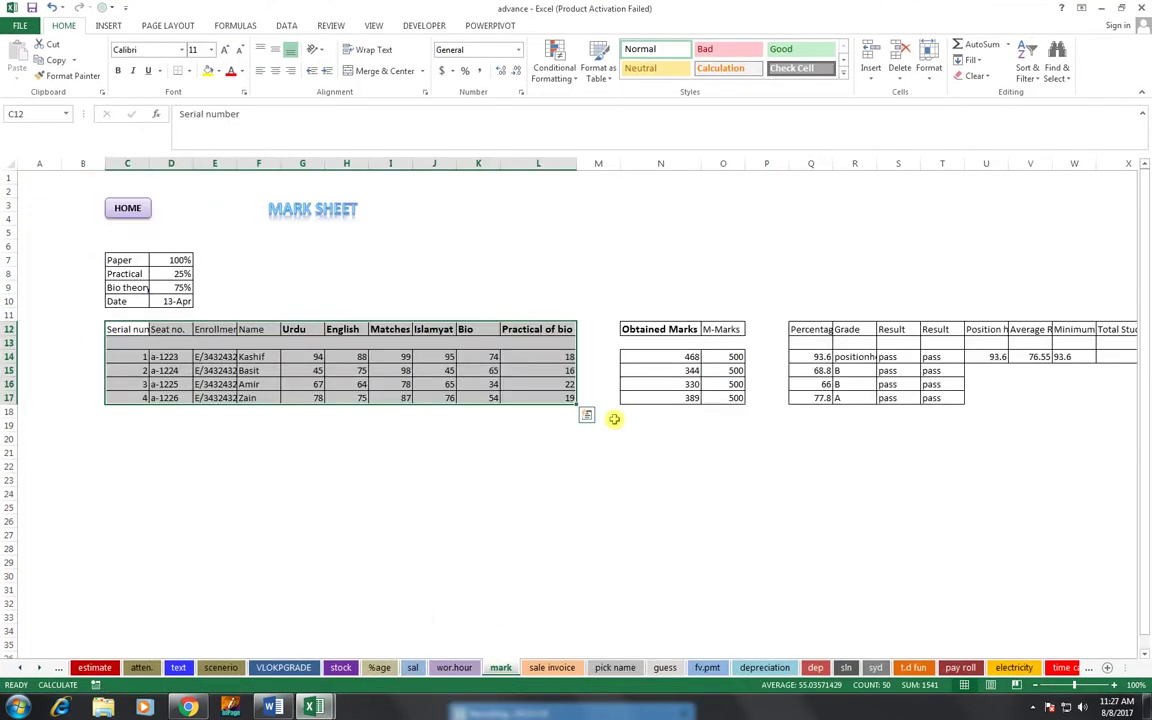
{"action": "left_click", "coordinate": [420, 370]}
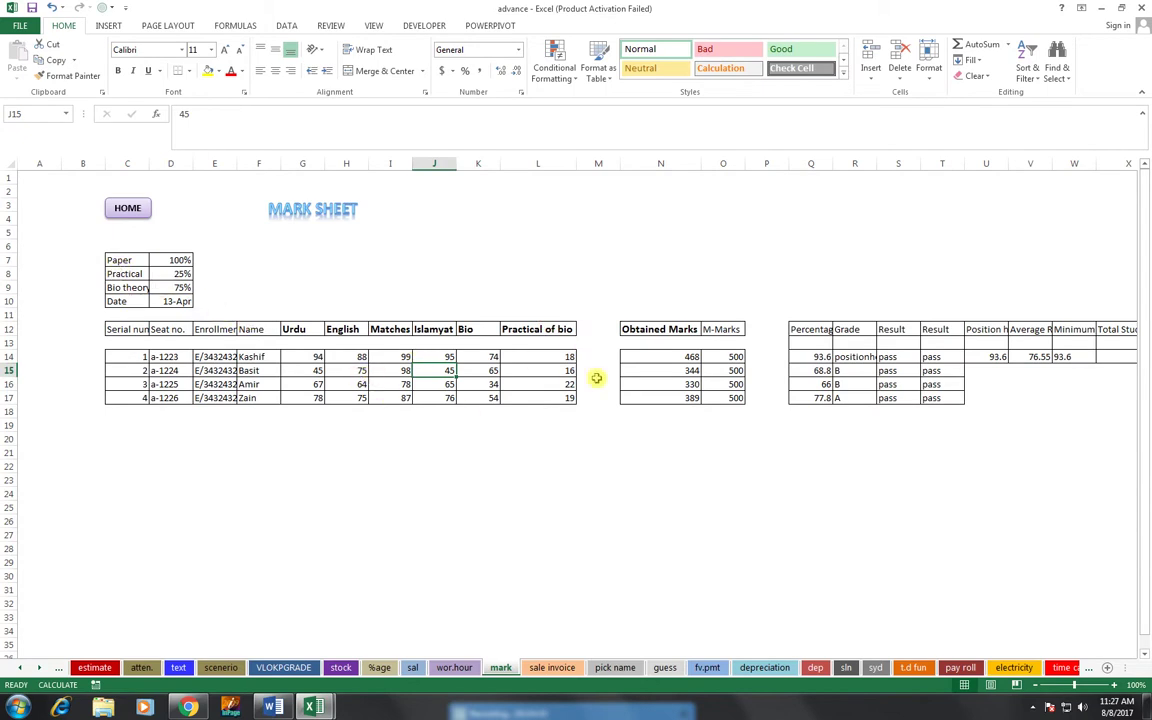
Step: Protect the mark sheet with a password via Format > Protect Sheet
{"action": "left_click", "coordinate": [929, 68]}
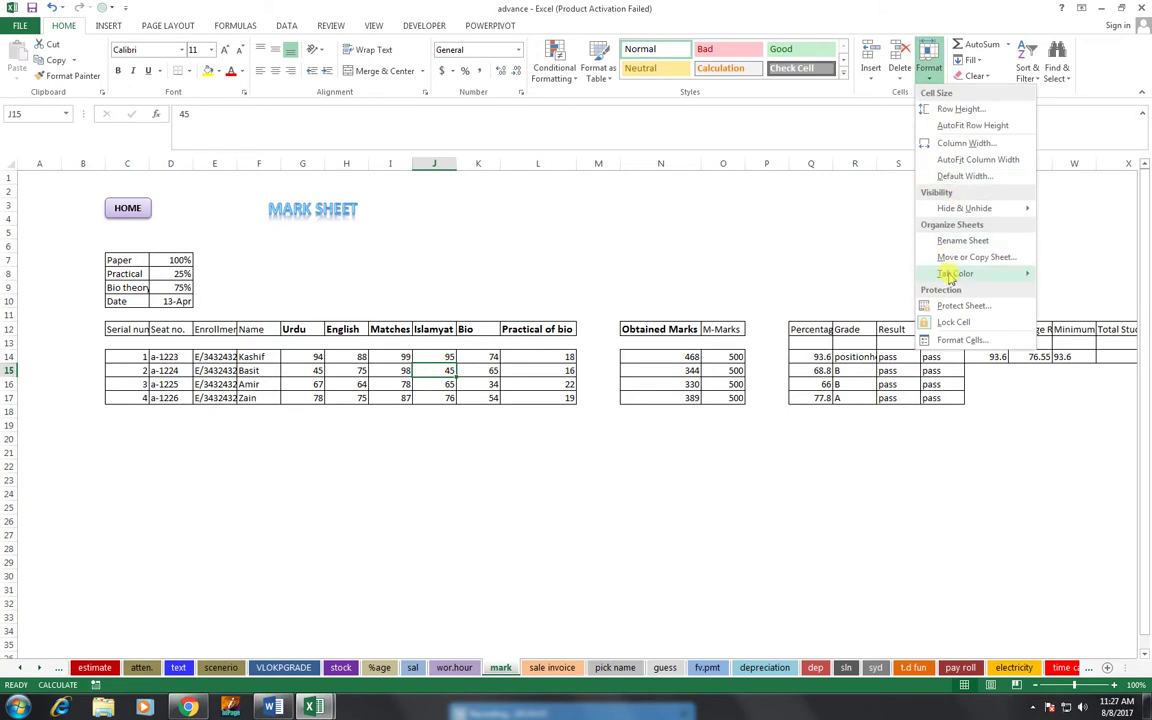
{"action": "left_click", "coordinate": [962, 305]}
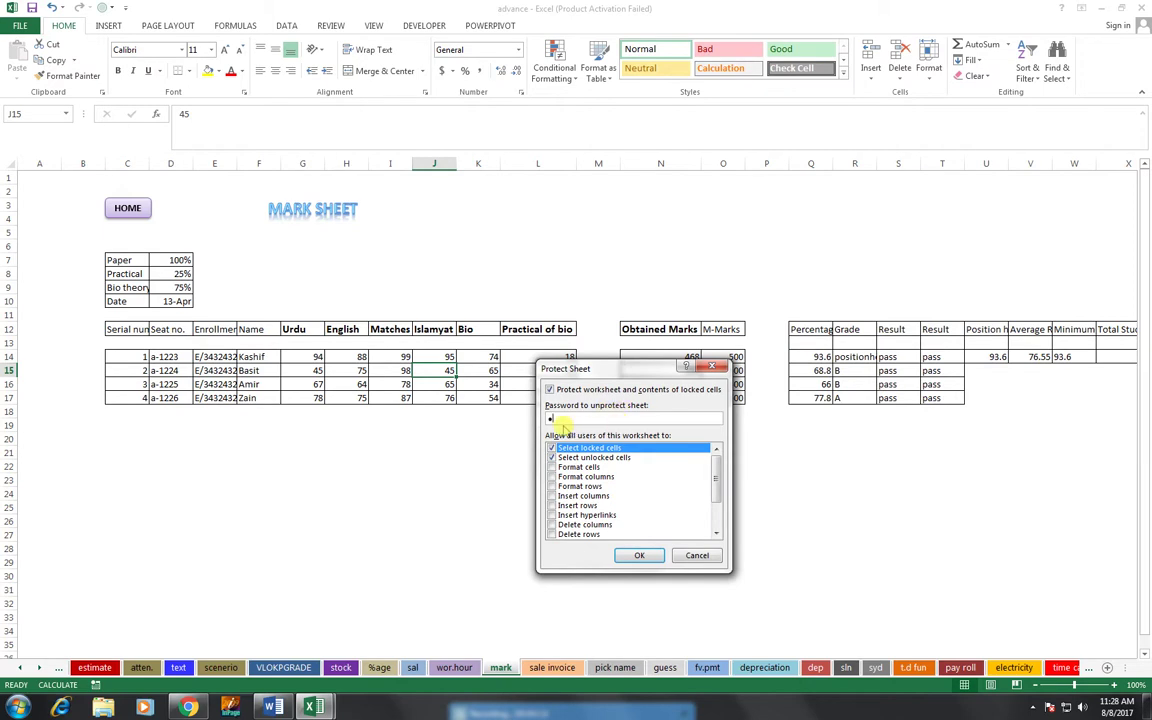
{"action": "left_click", "coordinate": [638, 556]}
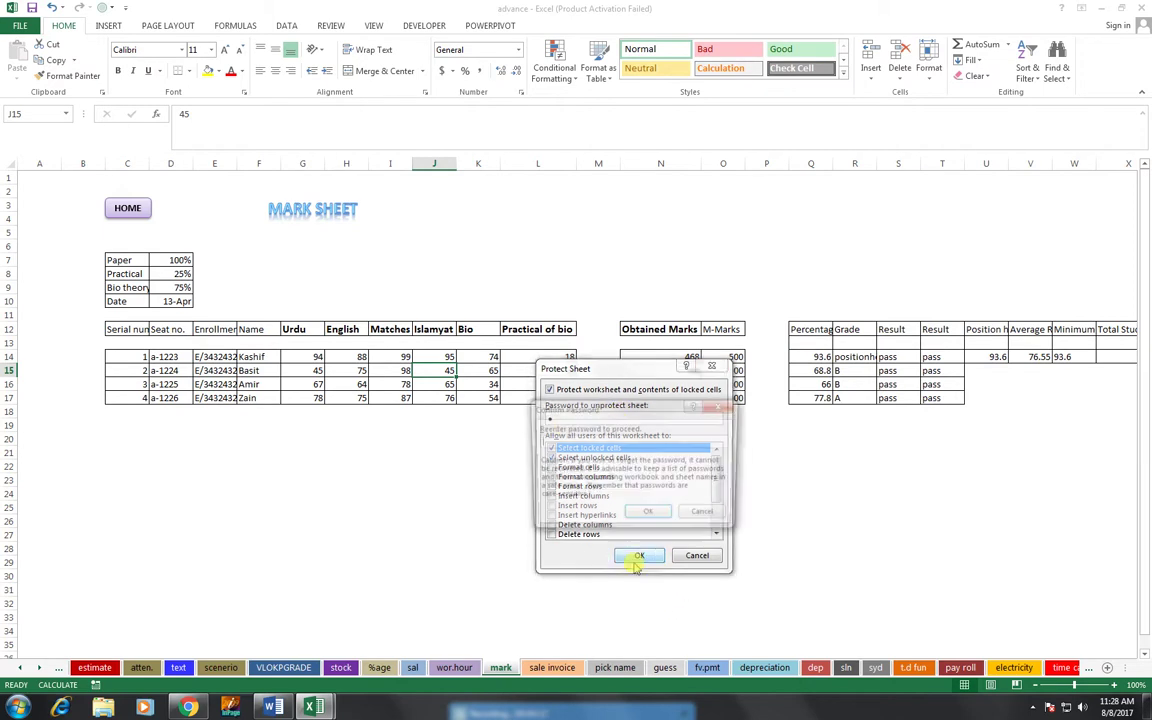
{"action": "type", "text": "1"}
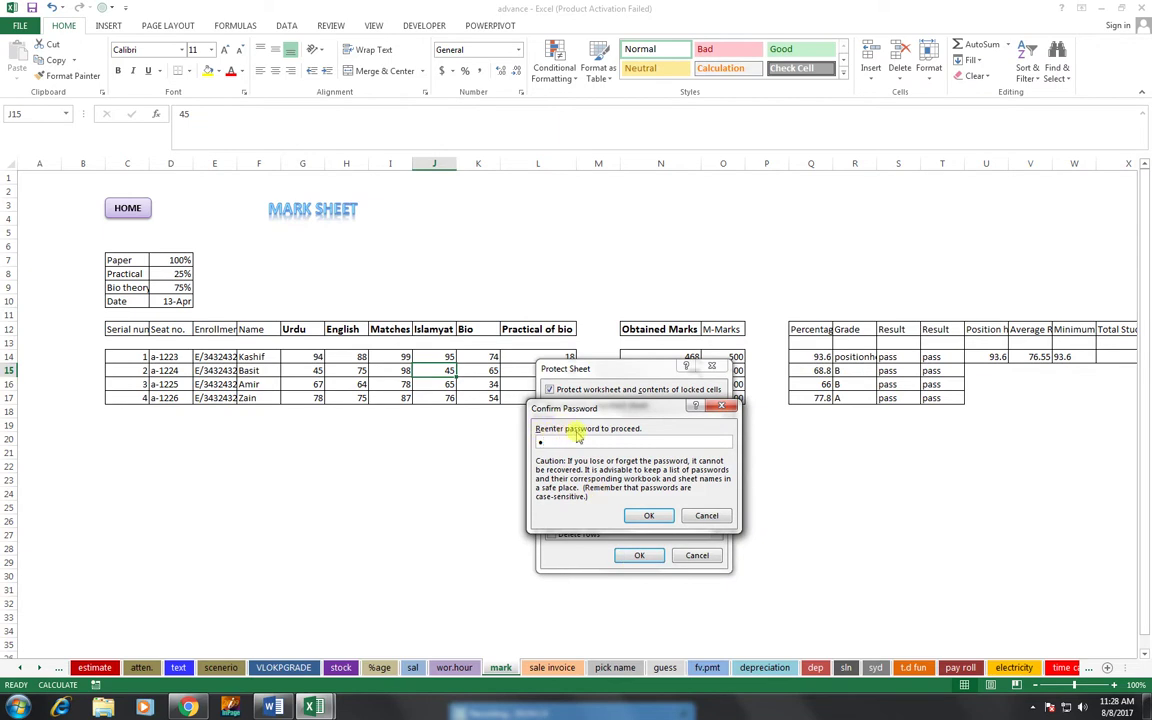
{"action": "left_click", "coordinate": [658, 515]}
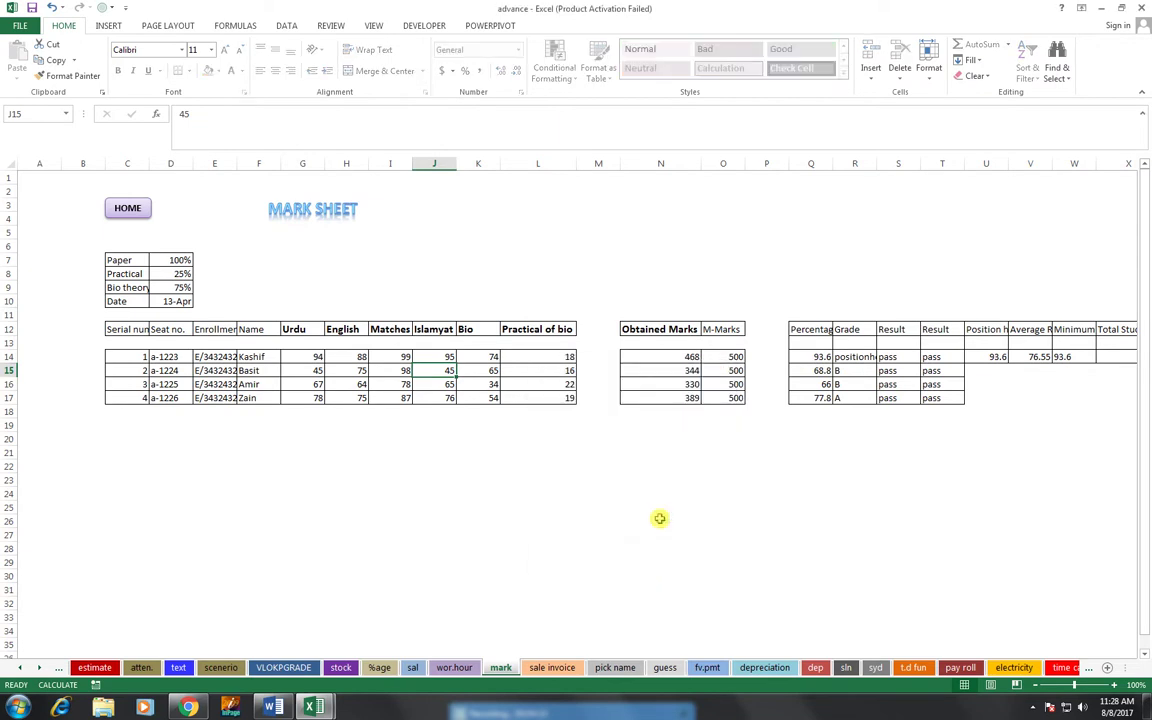
{"action": "left_click", "coordinate": [664, 400]}
{"action": "double_click", "coordinate": [632, 410]}
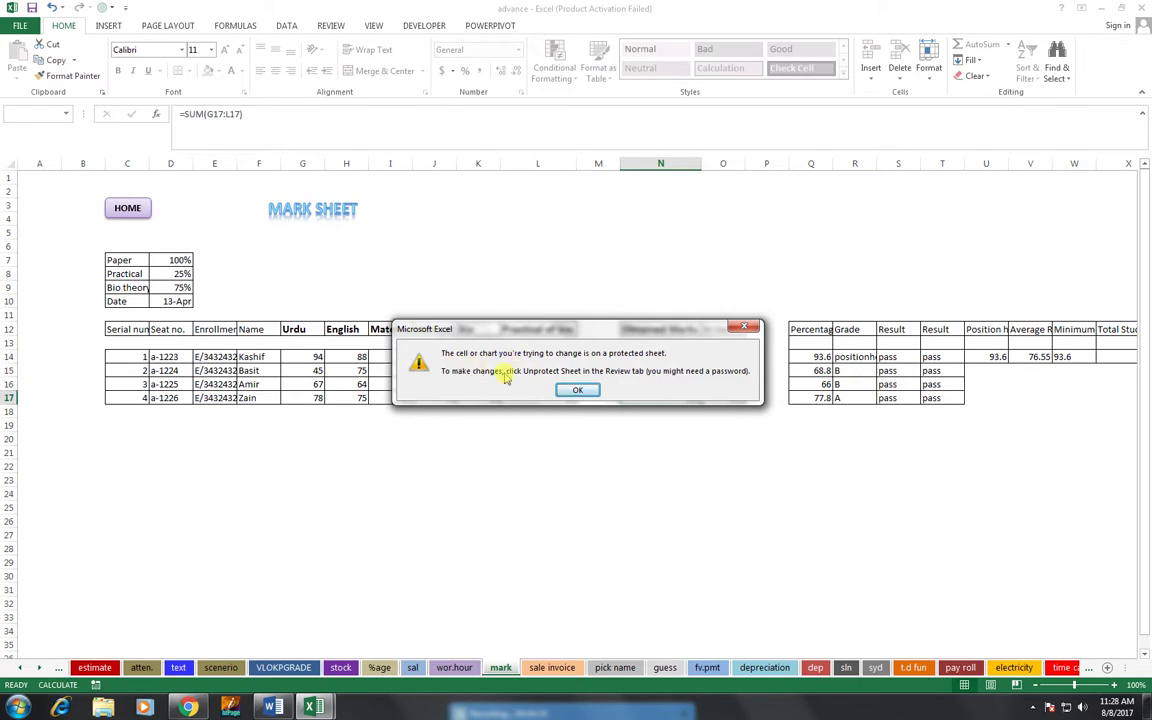
{"action": "left_click", "coordinate": [588, 392]}
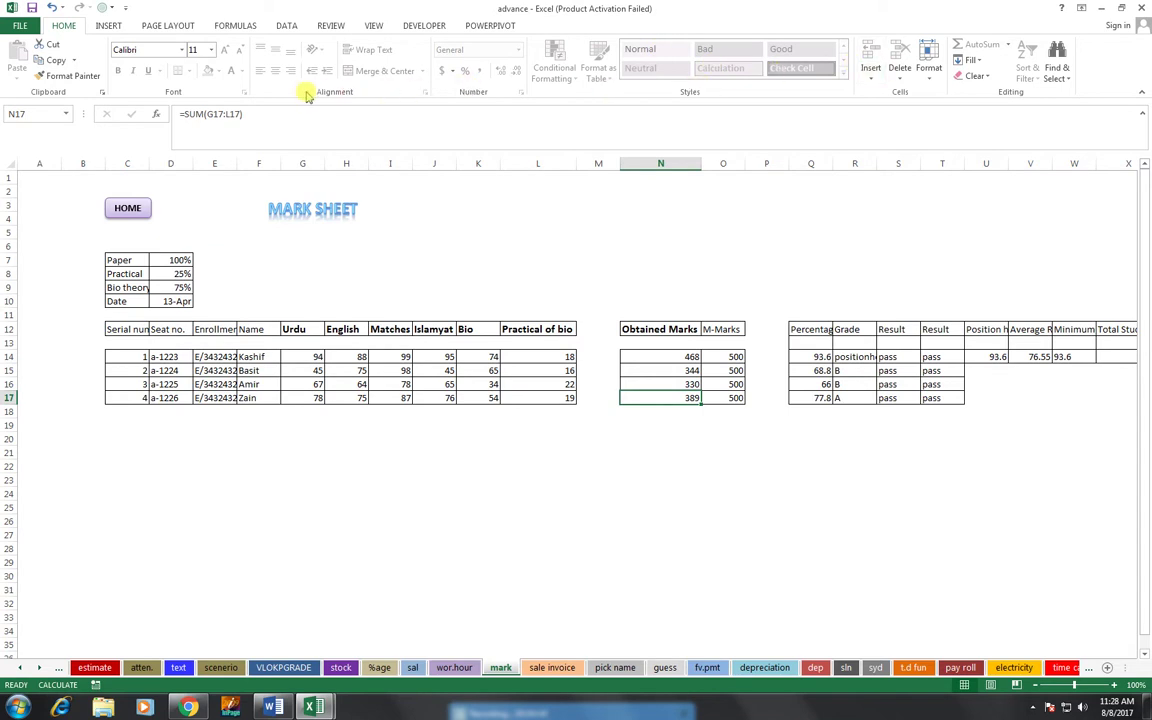
Step: Unprotect the mark sheet via Format > Unprotect Sheet
{"action": "left_click", "coordinate": [936, 85]}
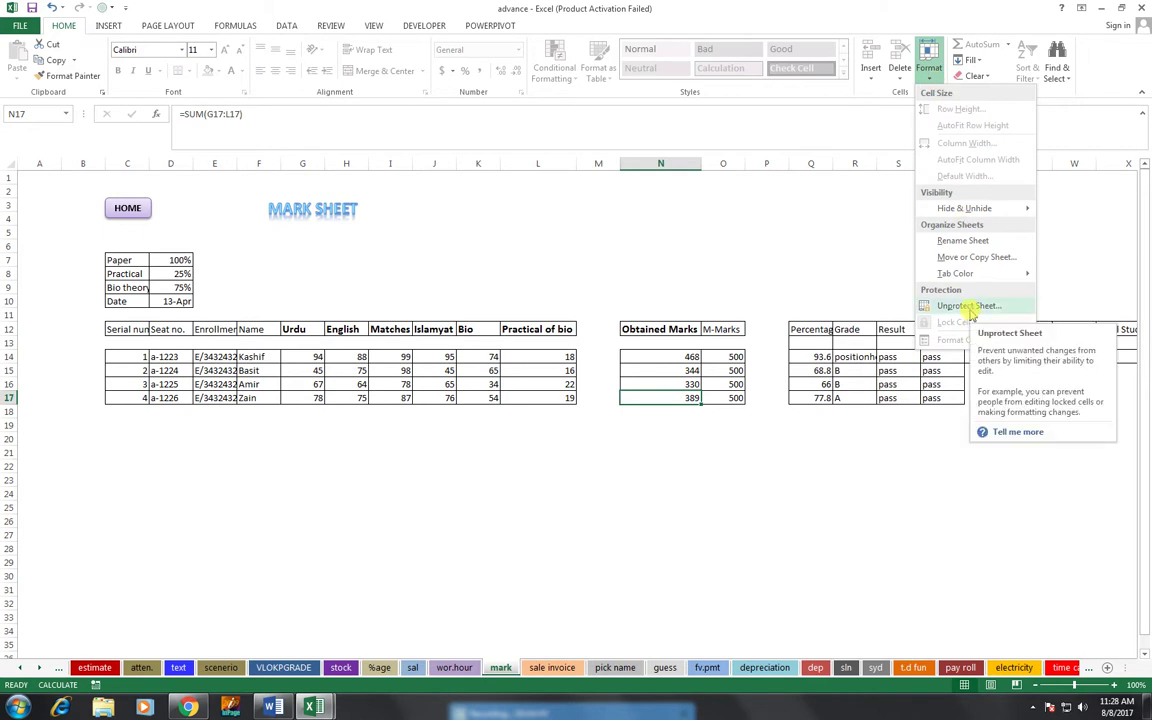
{"action": "left_click", "coordinate": [968, 306]}
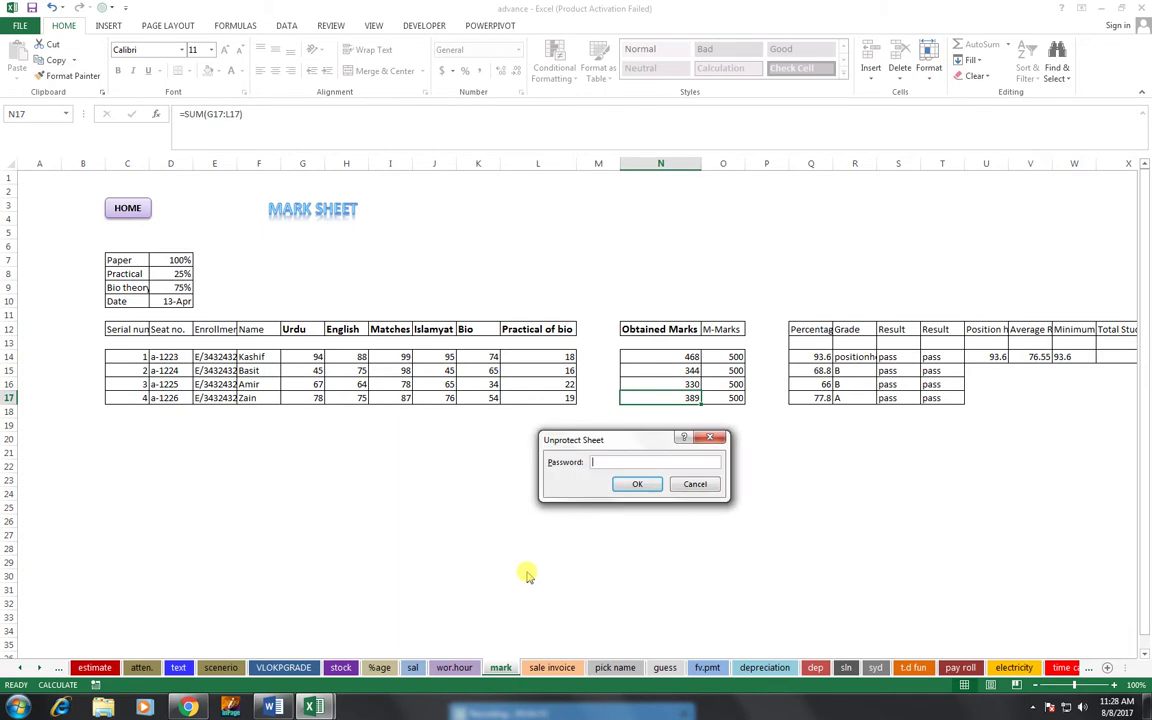
{"action": "left_click", "coordinate": [637, 486]}
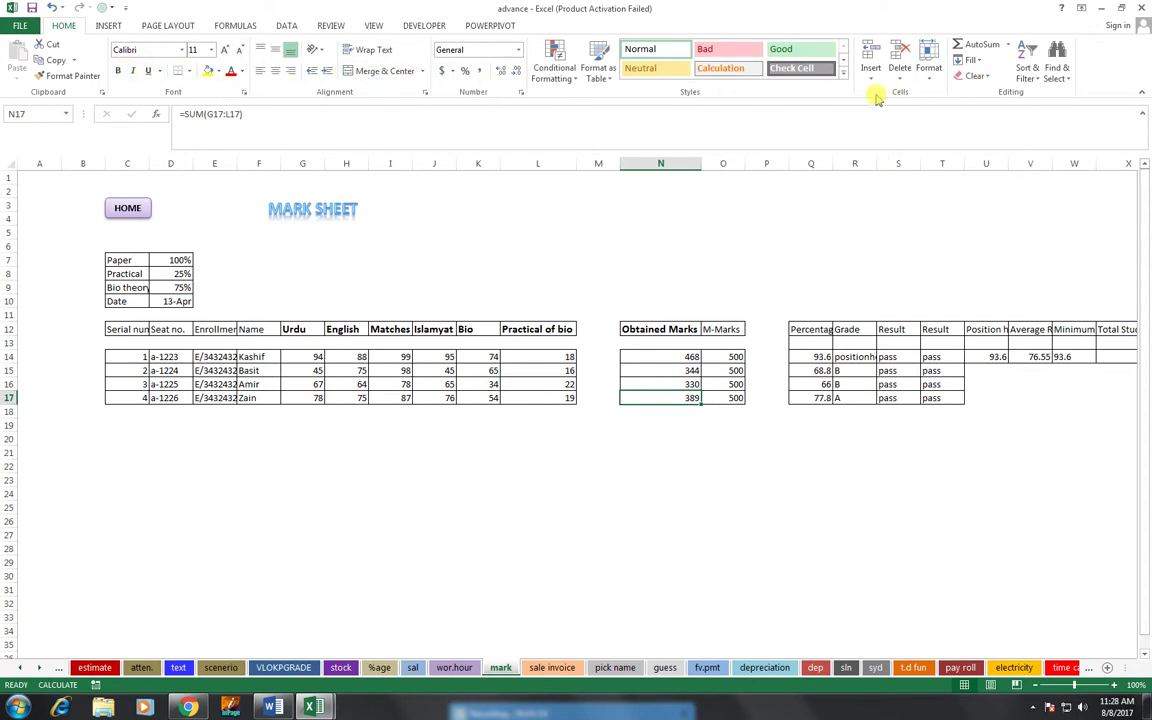
Step: Clear the Matches, Islamyat and Bio marks, enter test text, then undo to restore them
{"action": "left_click_drag", "start_coordinate": [392, 357], "coordinate": [490, 415]}
{"action": "key", "text": "Delete"}
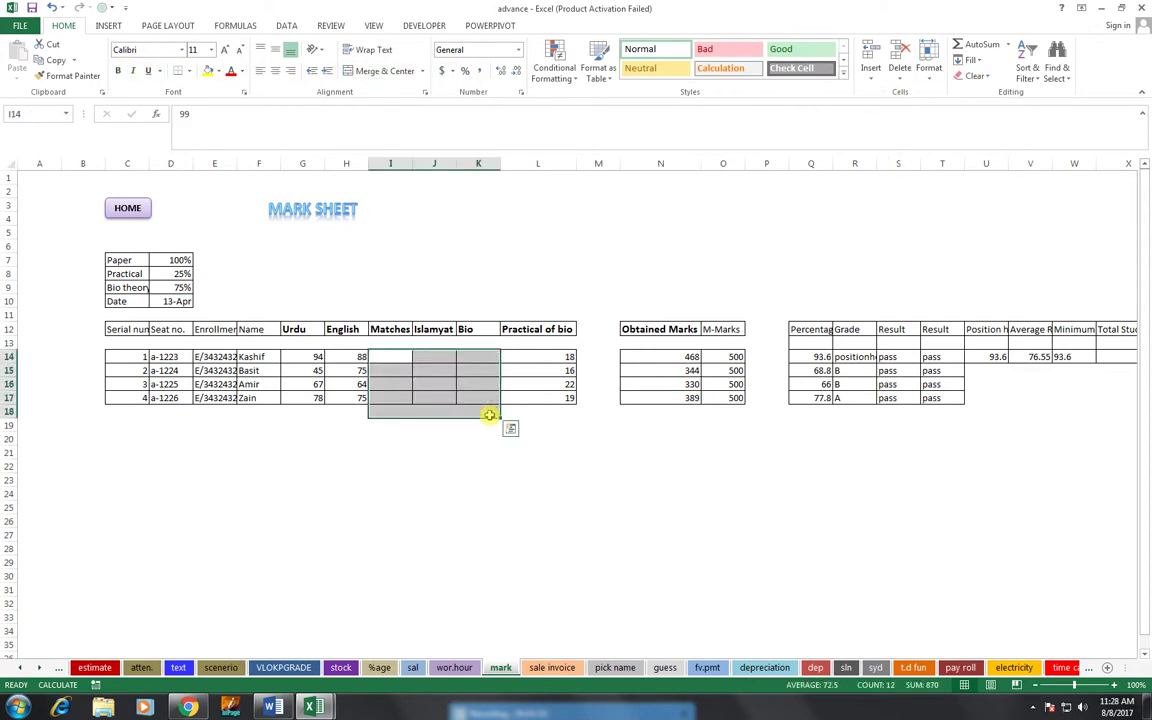
{"action": "type", "text": "DFSDF"}
{"action": "left_click", "coordinate": [498, 484]}
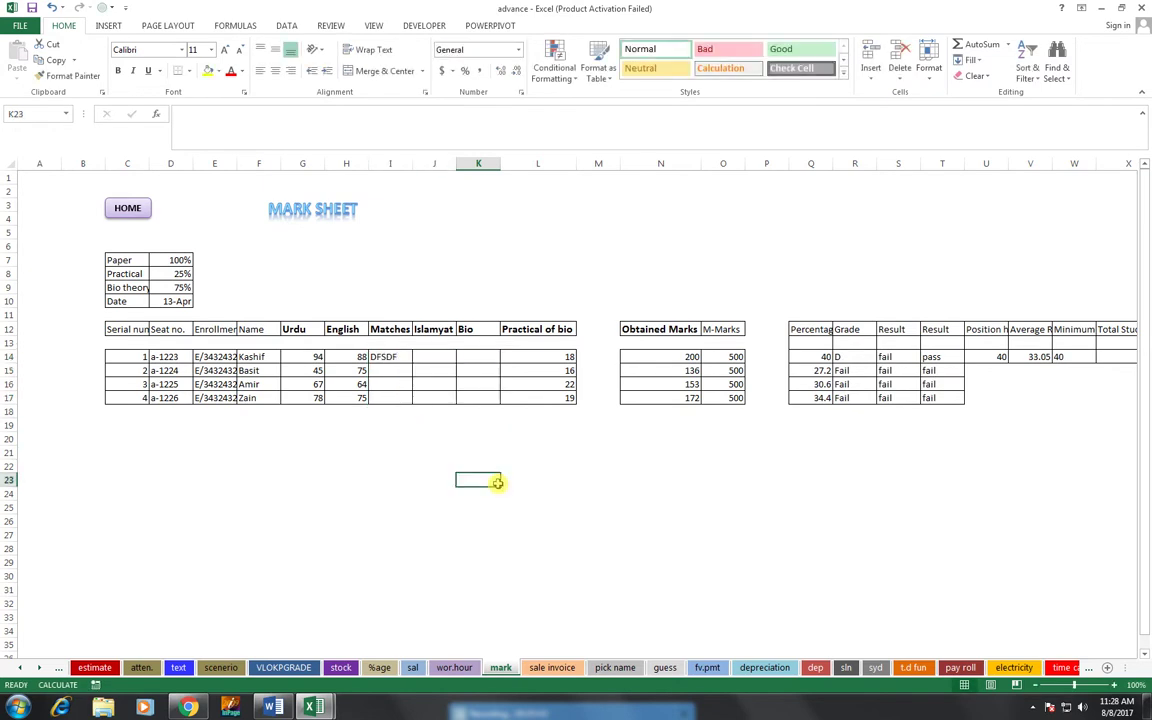
{"action": "key", "text": "ctrl+z"}
{"action": "key", "text": "ctrl+z"}
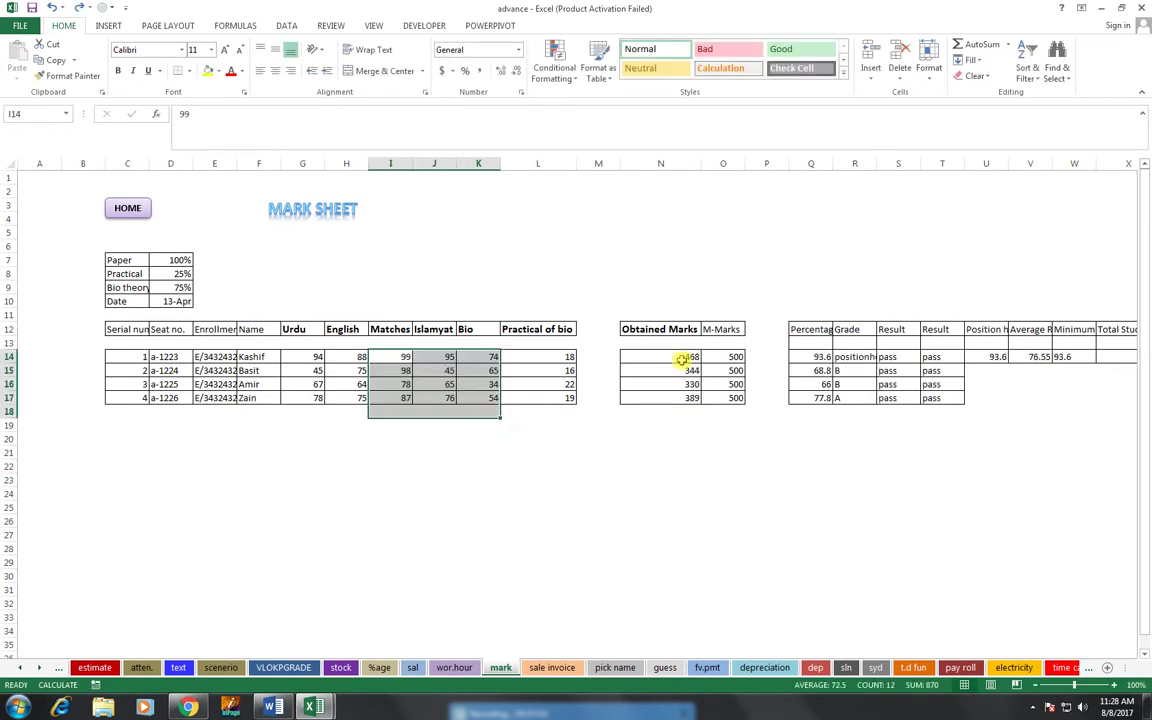
{"action": "left_click", "coordinate": [630, 357]}
{"action": "left_click", "coordinate": [929, 62]}
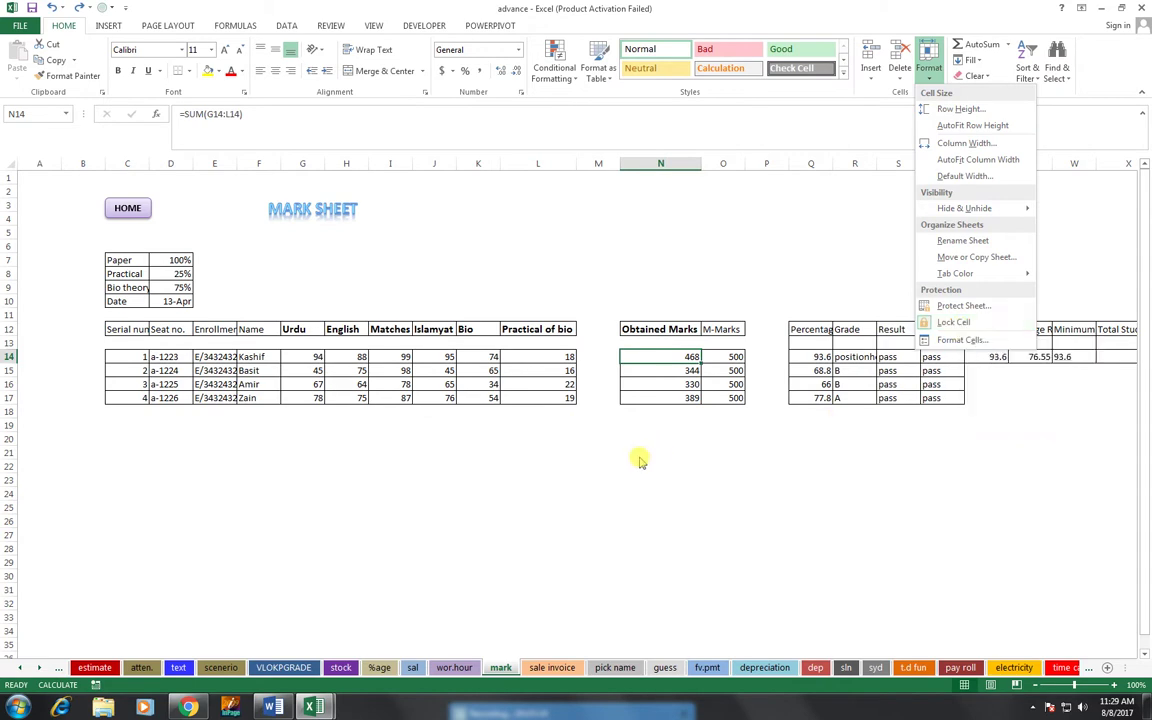
Step: Select the subject marks G14:K17 and toggle Lock Cell off for them
{"action": "left_click", "coordinate": [645, 425]}
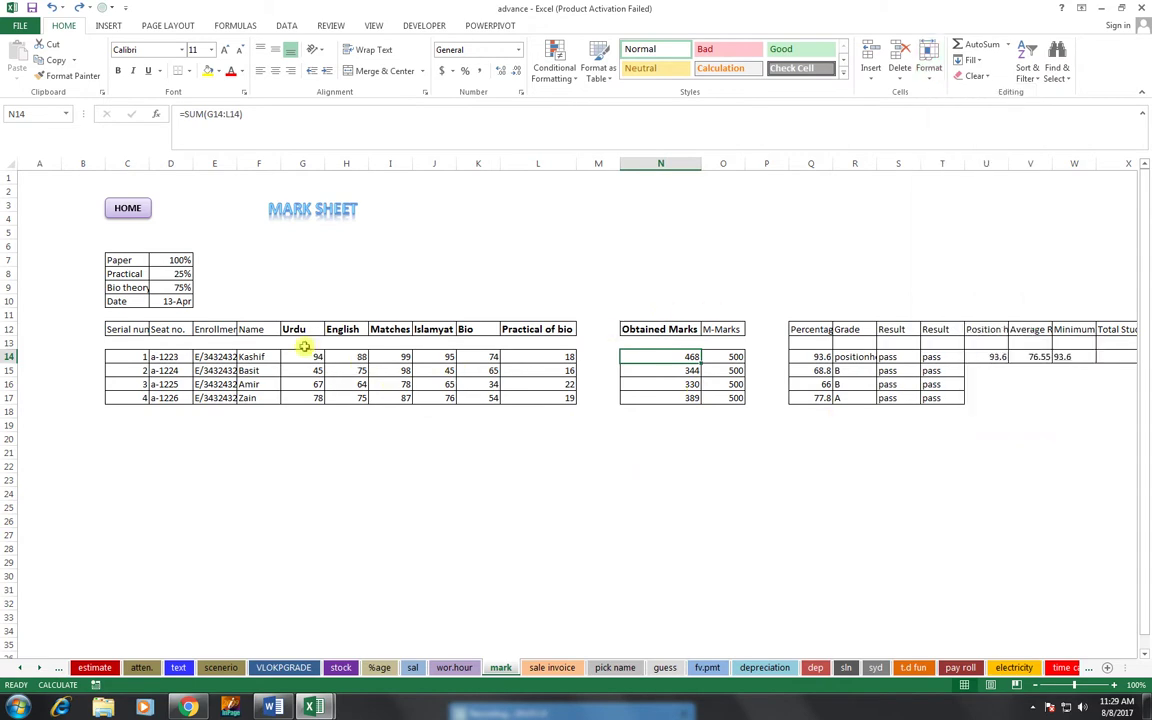
{"action": "left_click_drag", "start_coordinate": [293, 329], "coordinate": [478, 404]}
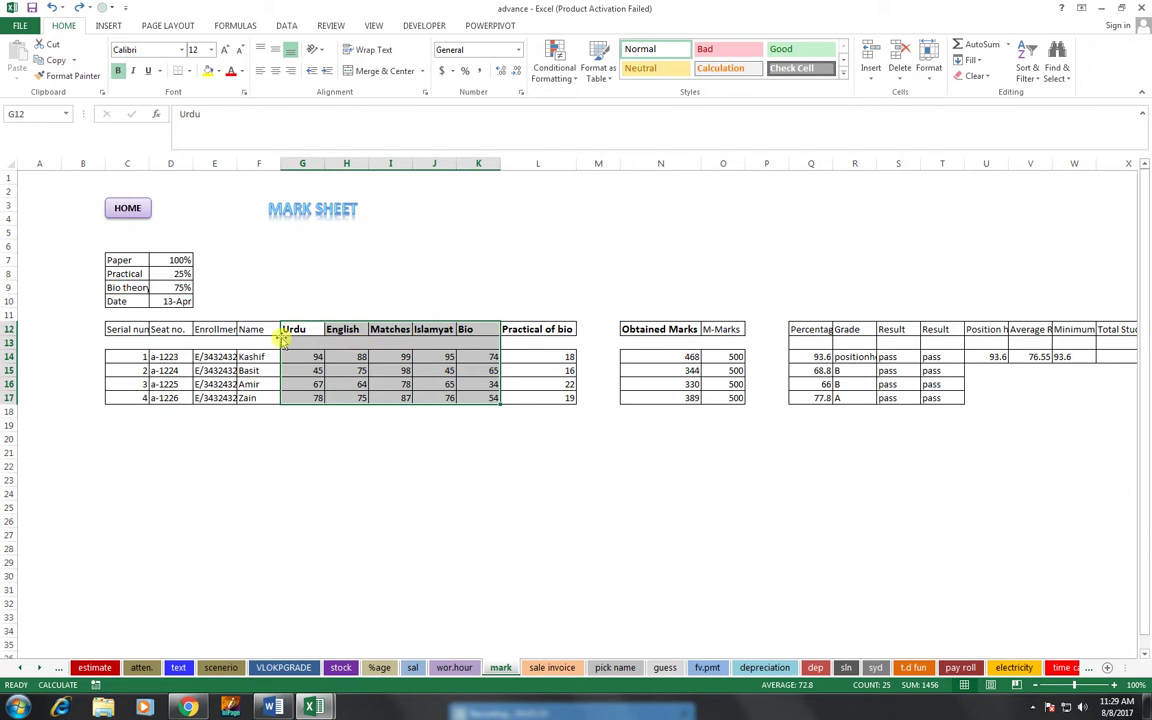
{"action": "left_click_drag", "start_coordinate": [300, 357], "coordinate": [484, 395]}
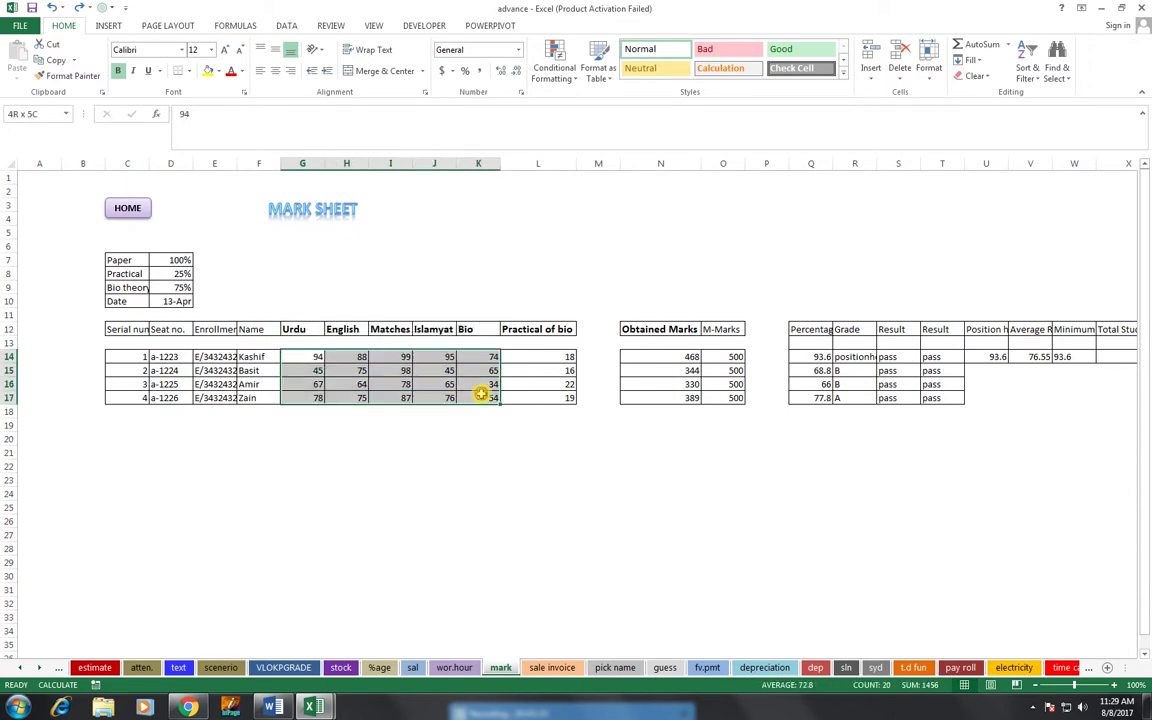
{"action": "left_click", "coordinate": [930, 72]}
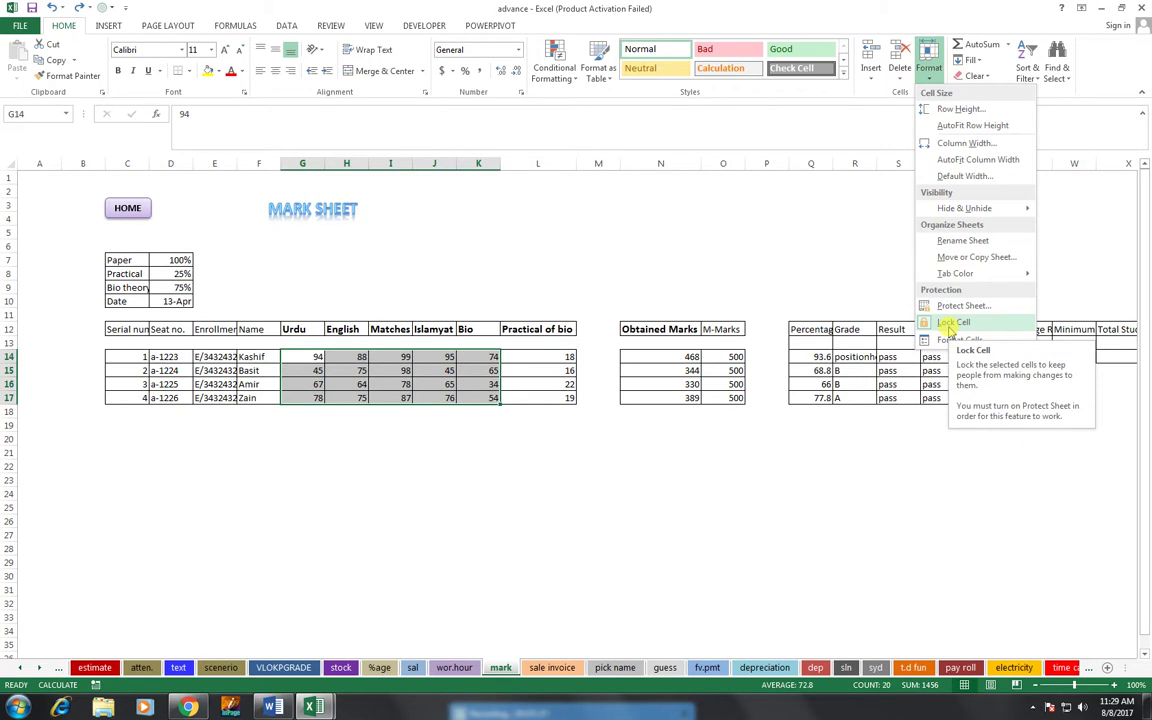
{"action": "left_click", "coordinate": [947, 324]}
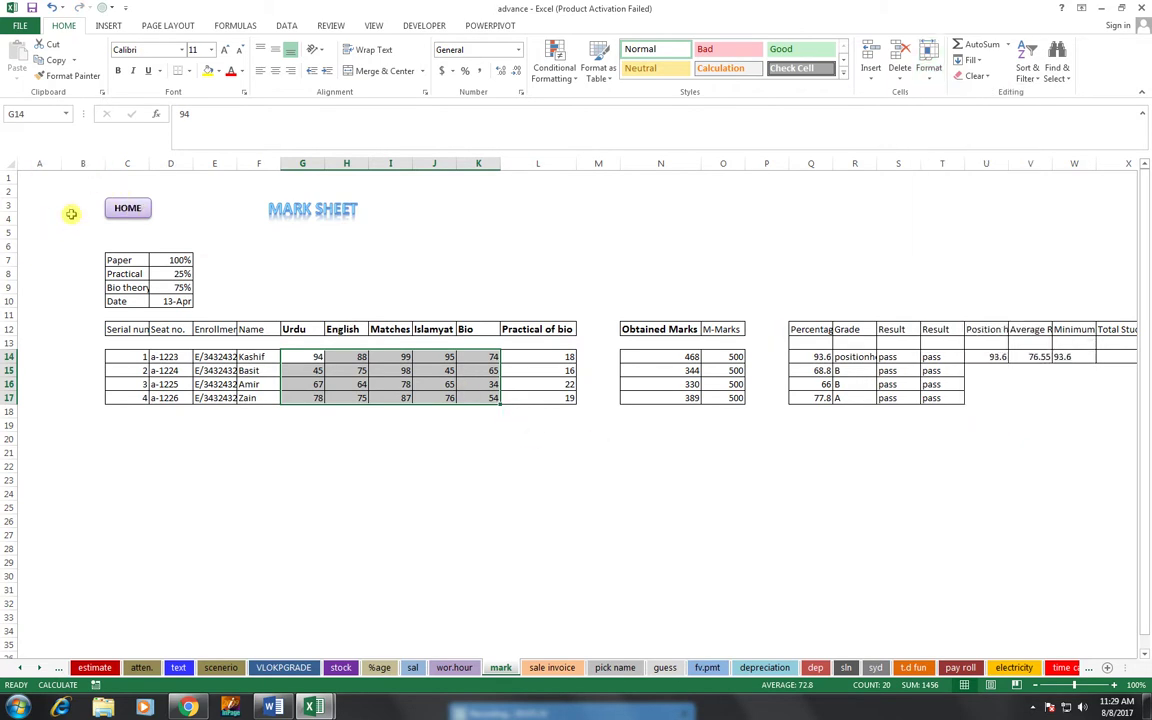
Step: Protect the mark sheet again with a password, confirming it twice
{"action": "left_click_drag", "start_coordinate": [65, 190], "coordinate": [1147, 480]}
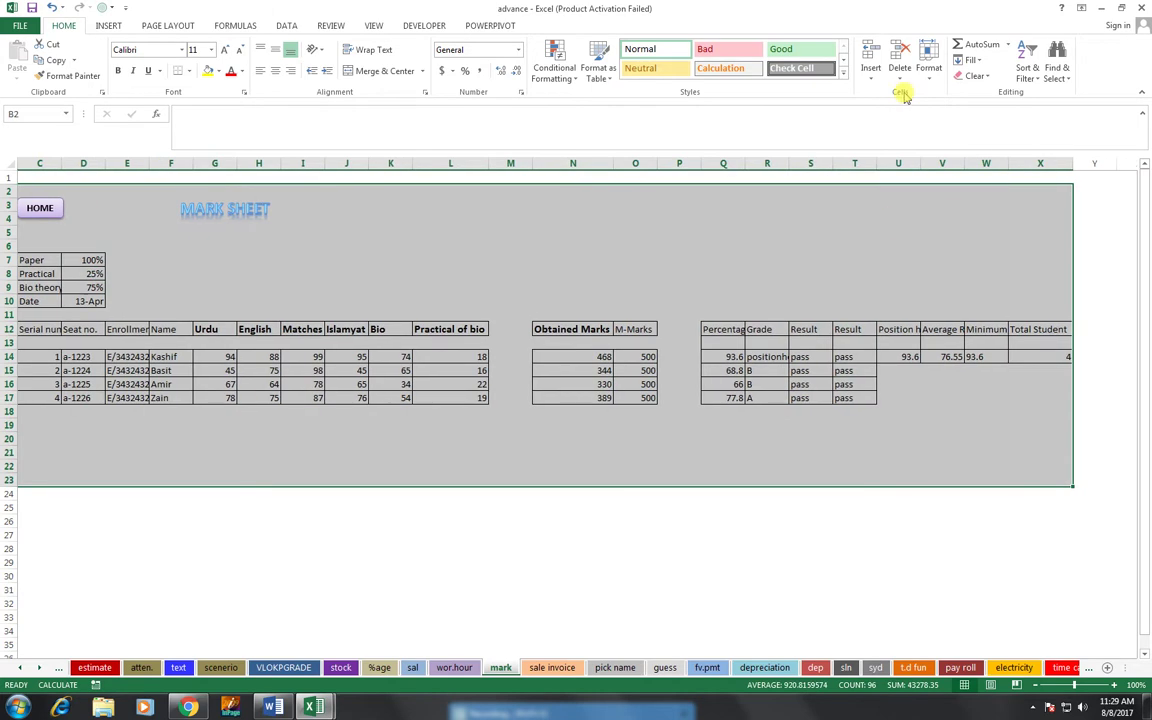
{"action": "left_click", "coordinate": [929, 67]}
{"action": "left_click", "coordinate": [935, 305]}
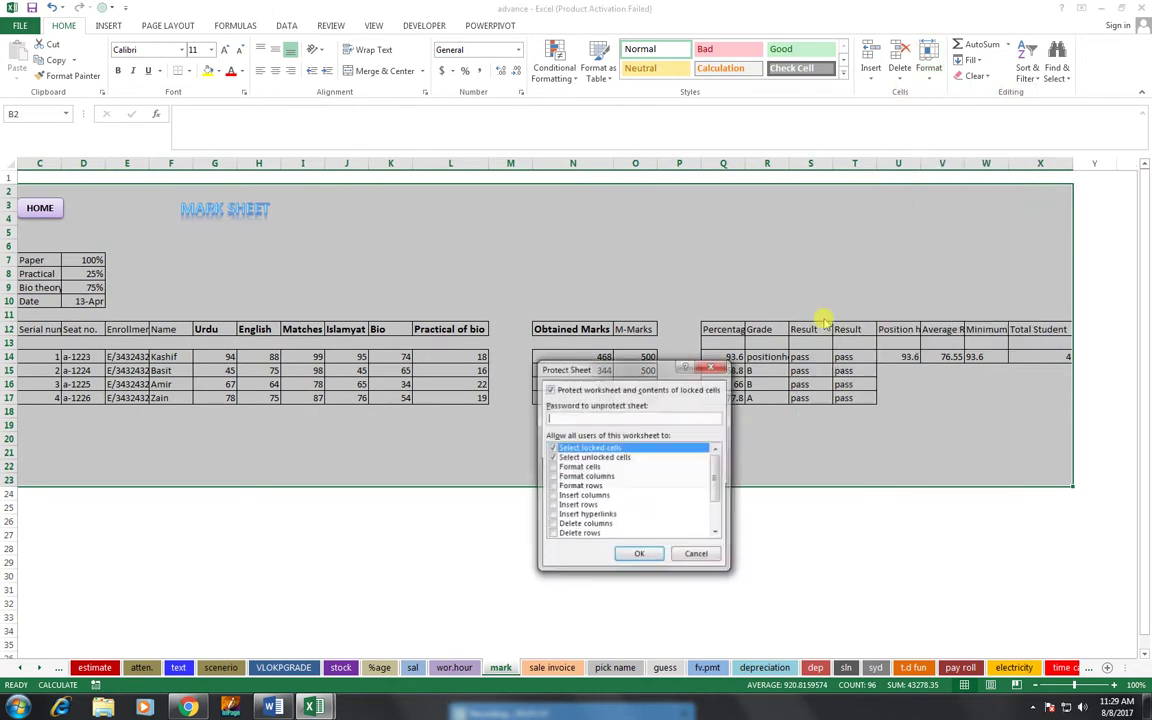
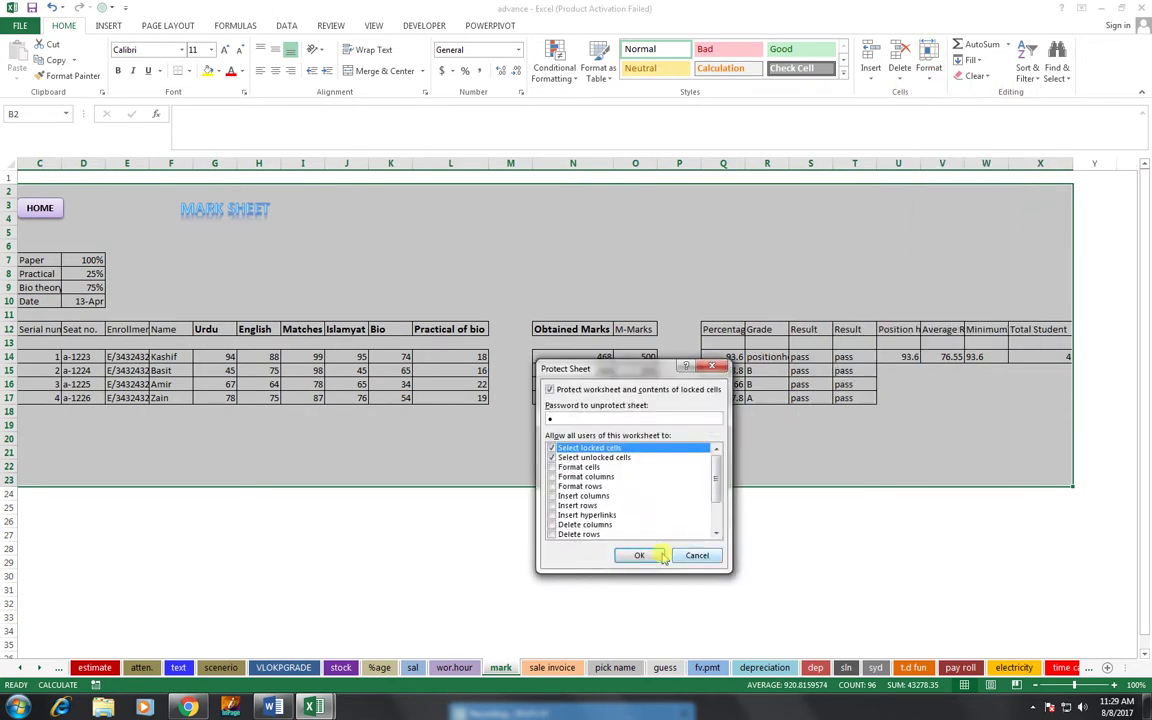
{"action": "left_click", "coordinate": [639, 555]}
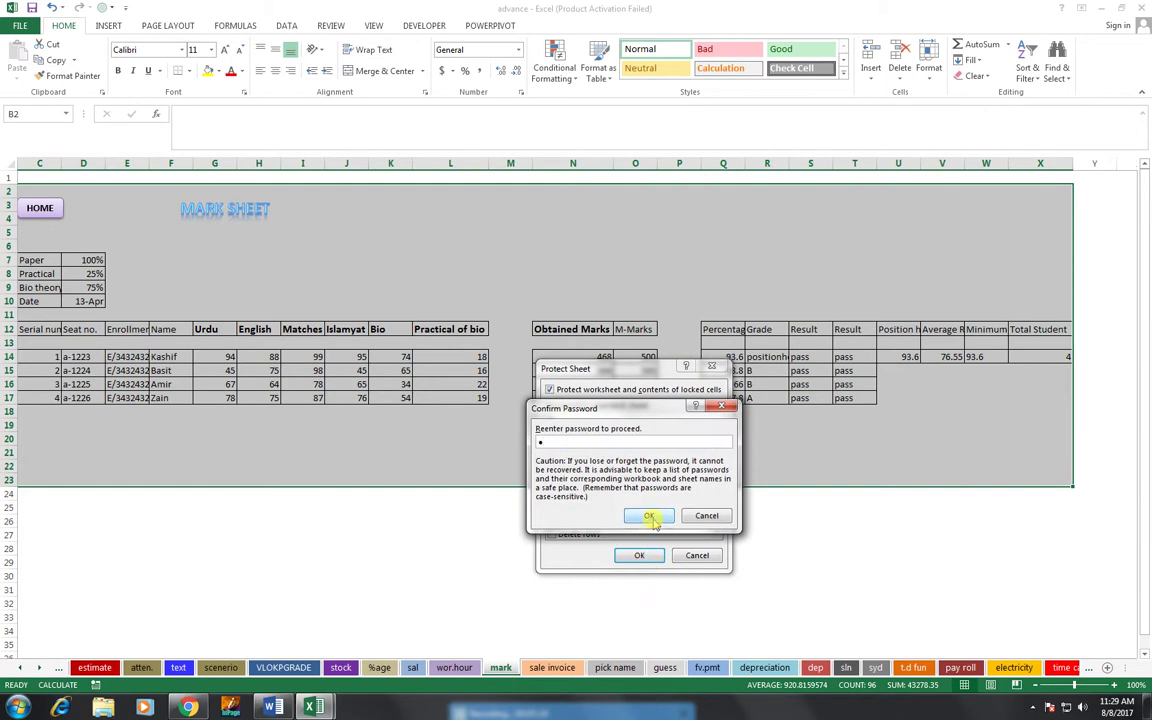
{"action": "left_click", "coordinate": [651, 517]}
Step: Try editing the locked M-Marks cell O14 and dismiss the protection warning
{"action": "left_click_drag", "start_coordinate": [723, 590], "coordinate": [6, 480]}
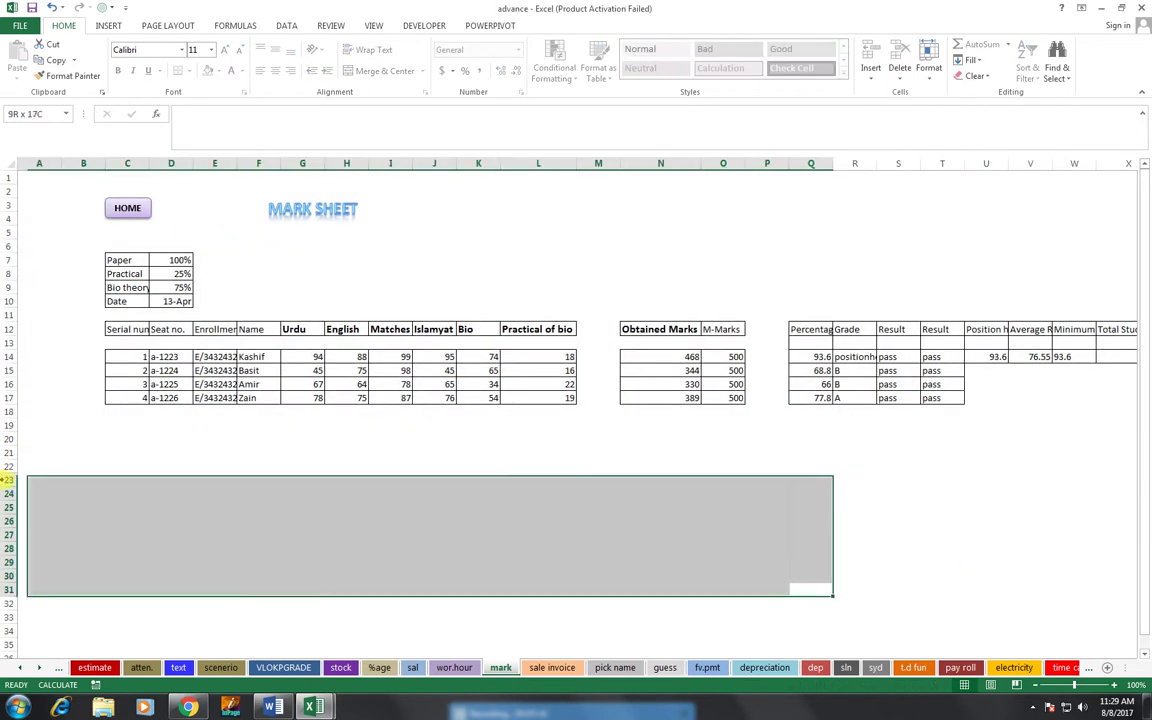
{"action": "left_click", "coordinate": [736, 358]}
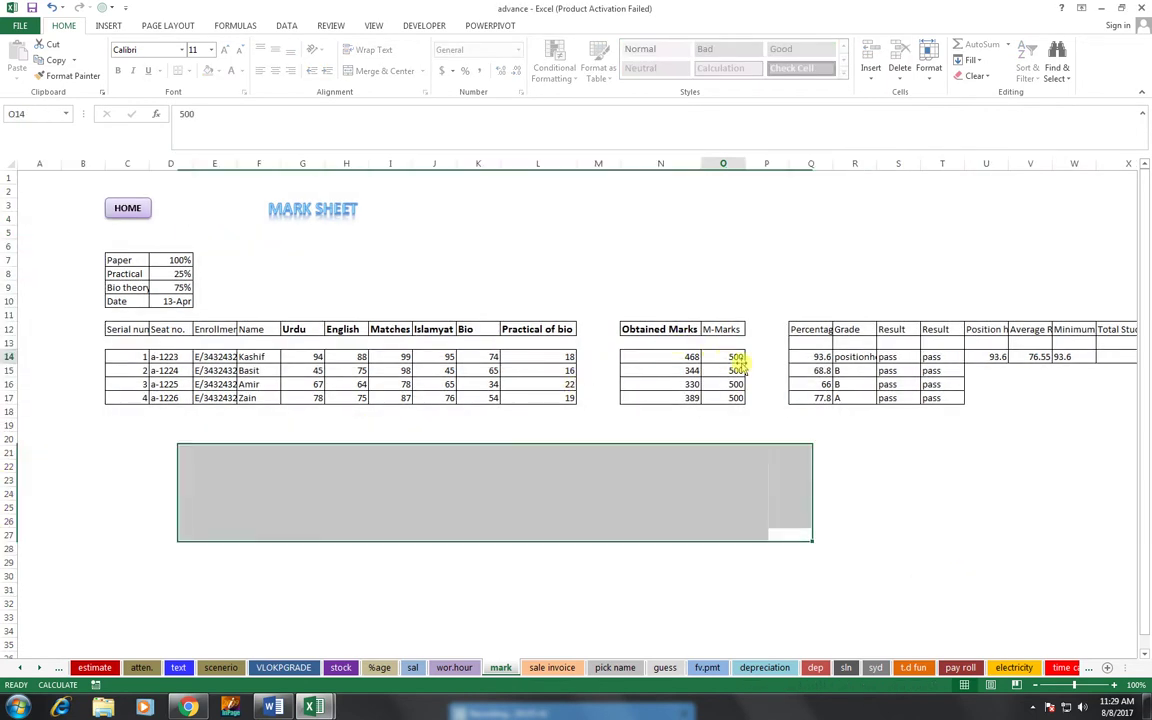
{"action": "double_click", "coordinate": [739, 365]}
{"action": "key", "text": "Return"}
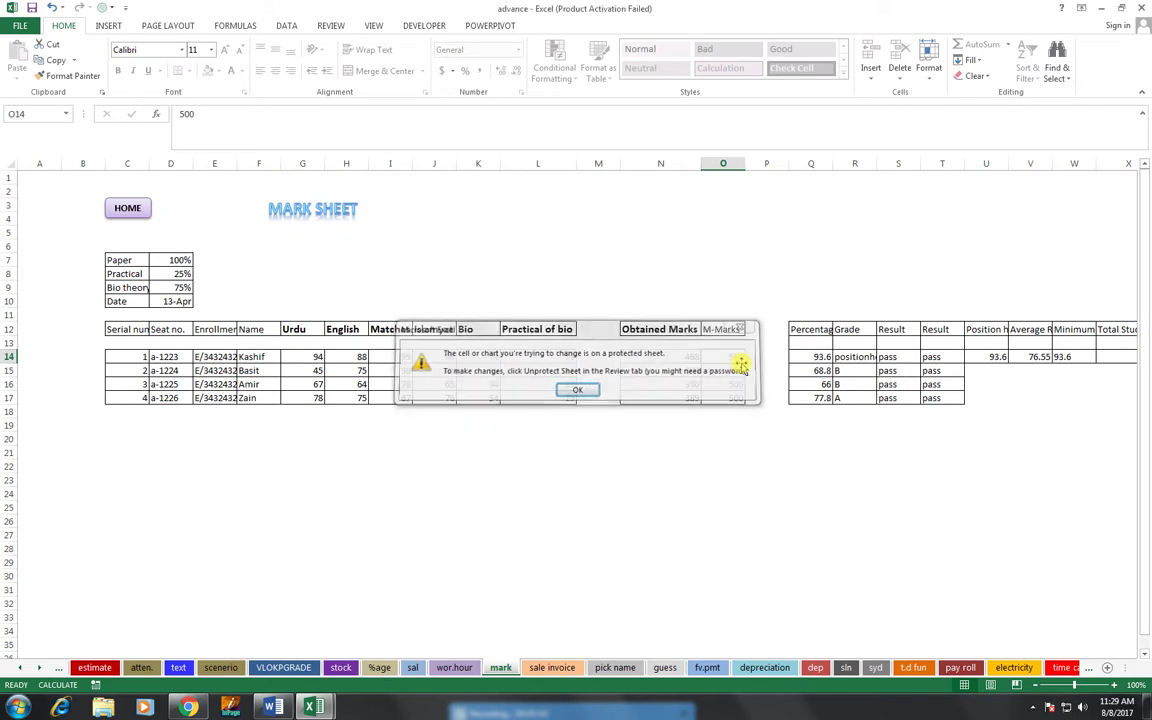
Step: Enter row 14 marks: Islamyat 10, Bio 20 and Urdu 100
{"action": "left_click", "coordinate": [450, 357]}
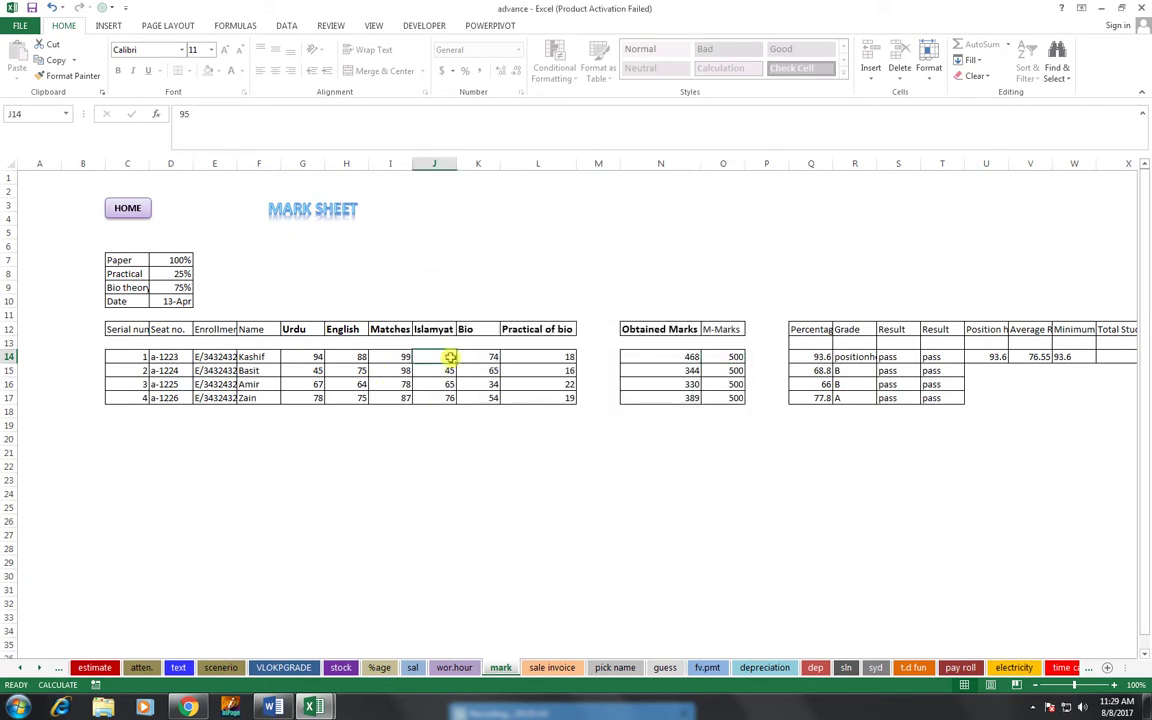
{"action": "type", "text": "10"}
{"action": "key", "text": "Tab"}
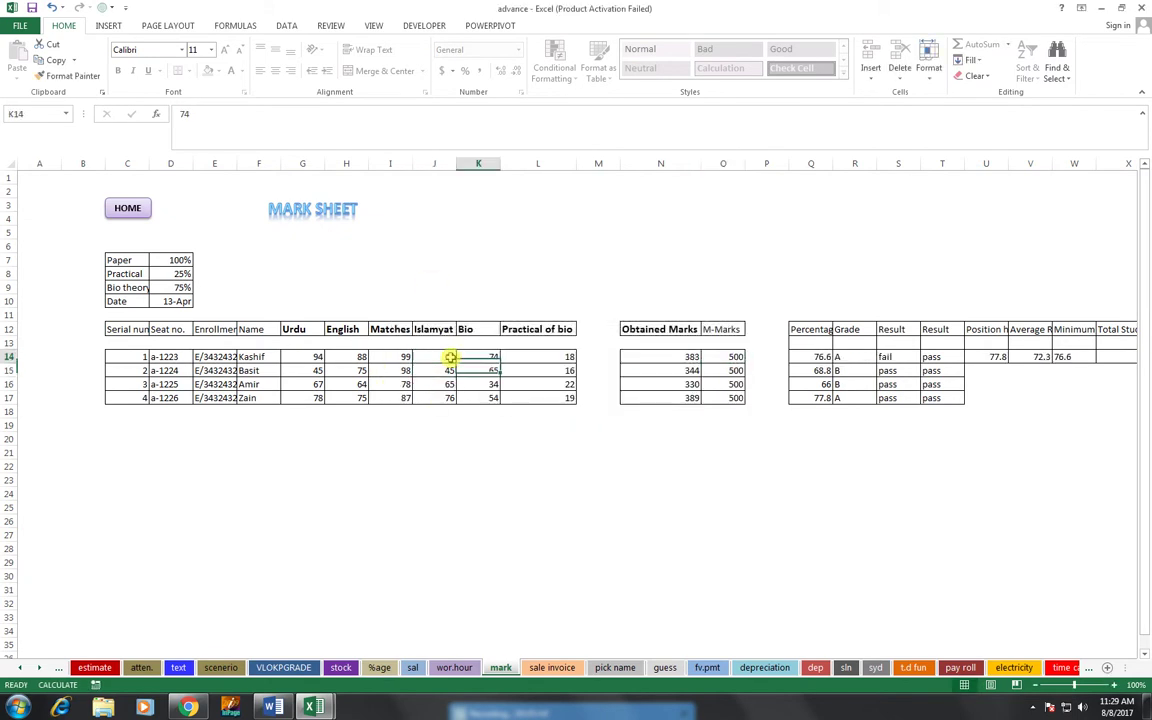
{"action": "type", "text": "20"}
{"action": "key", "text": "Left"}
{"action": "key", "text": "Left"}
{"action": "key", "text": "Left"}
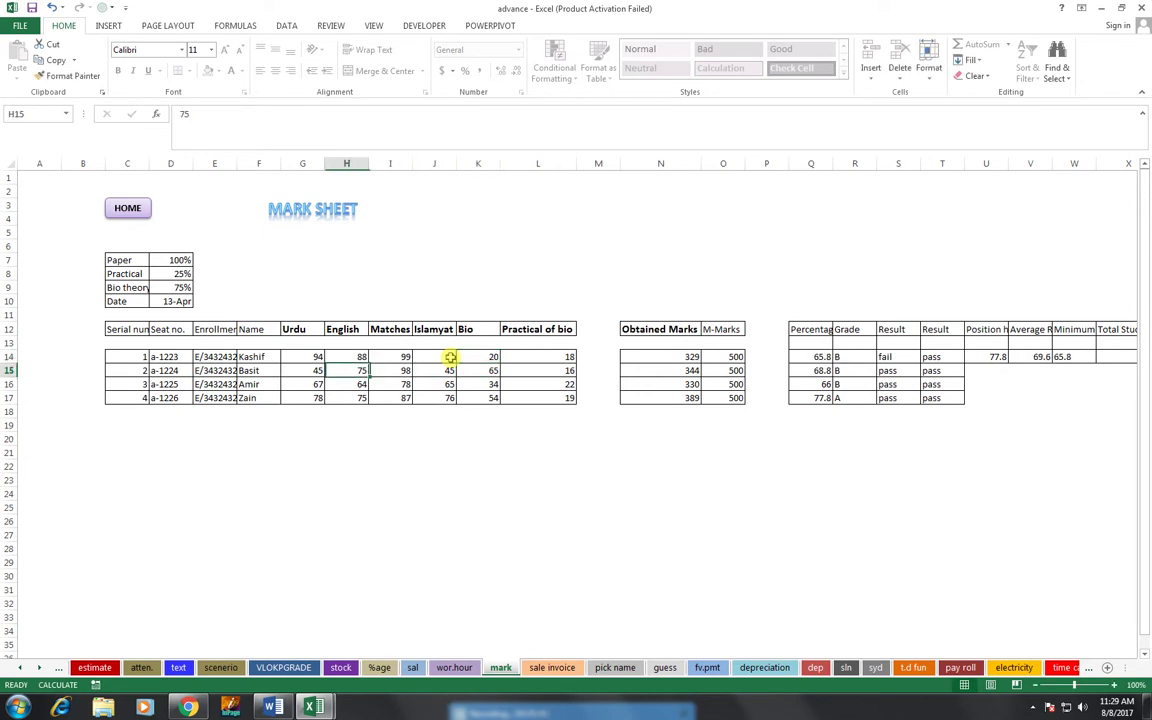
{"action": "key", "text": "Left"}
{"action": "type", "text": "100"}
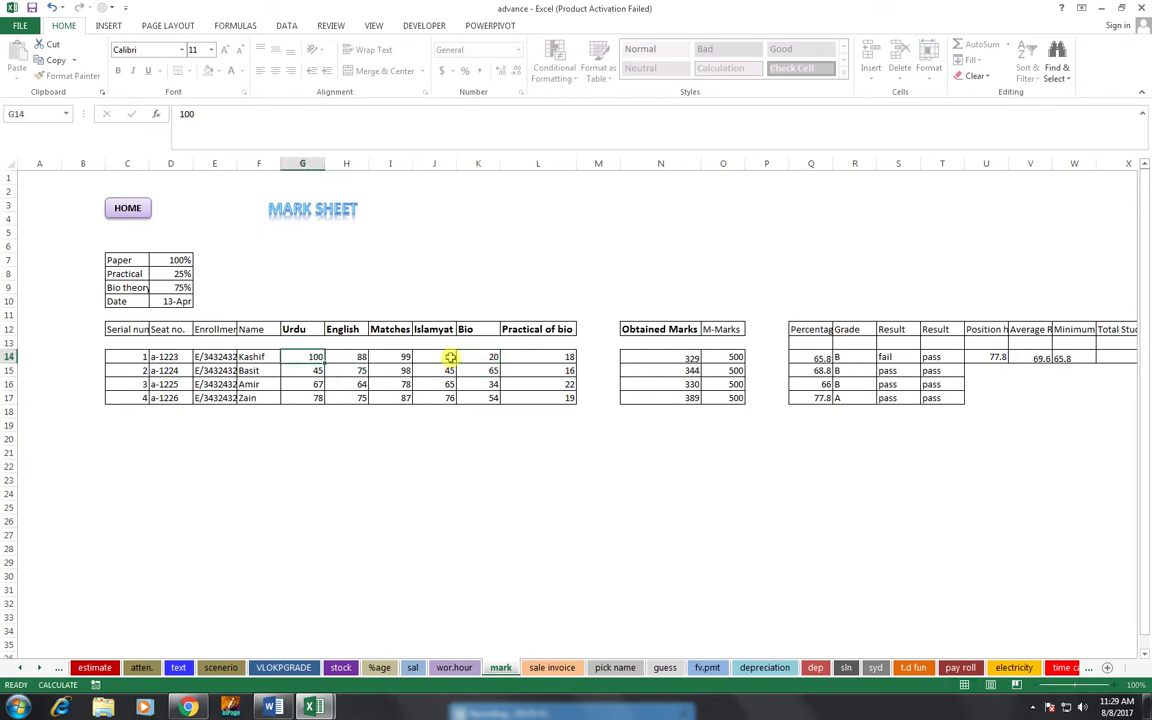
{"action": "key", "text": "Return"}
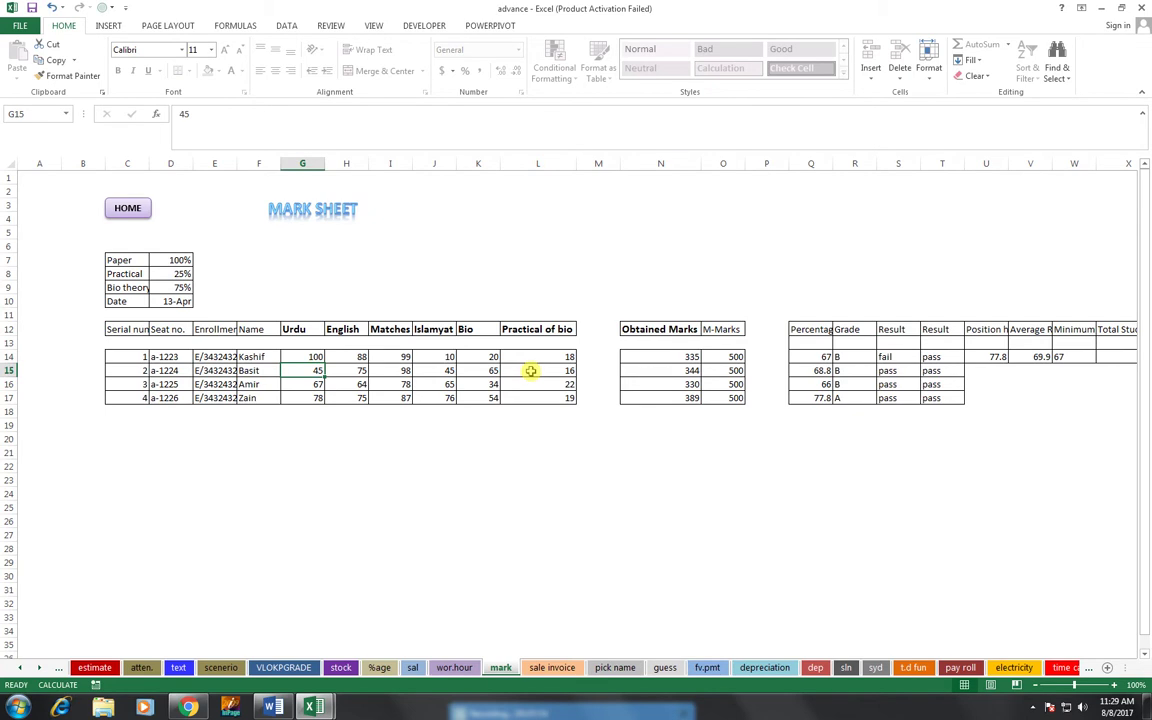
{"action": "left_click", "coordinate": [530, 343]}
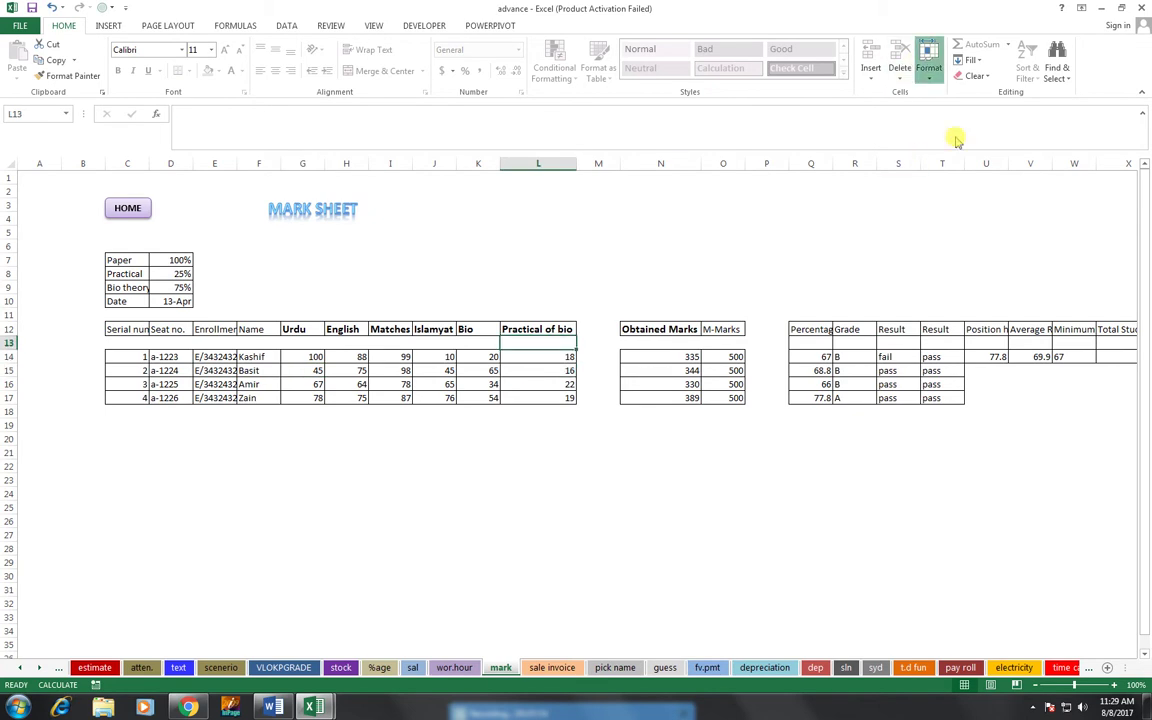
{"action": "left_click", "coordinate": [929, 67]}
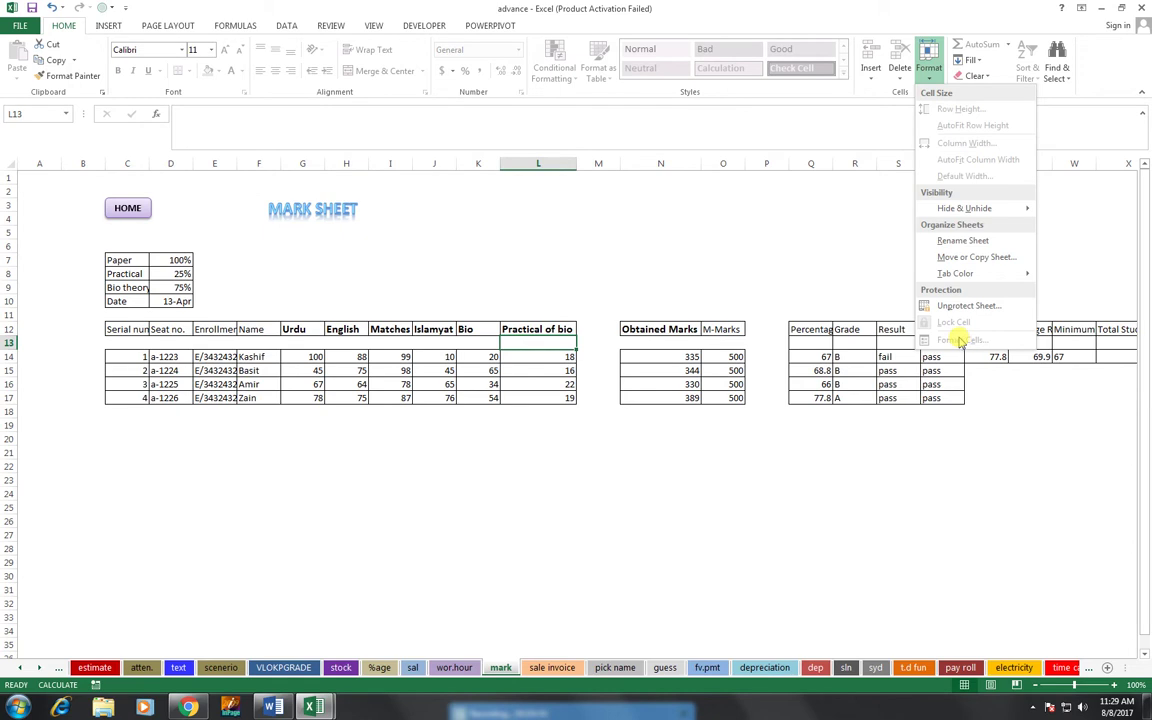
{"action": "left_click", "coordinate": [470, 343]}
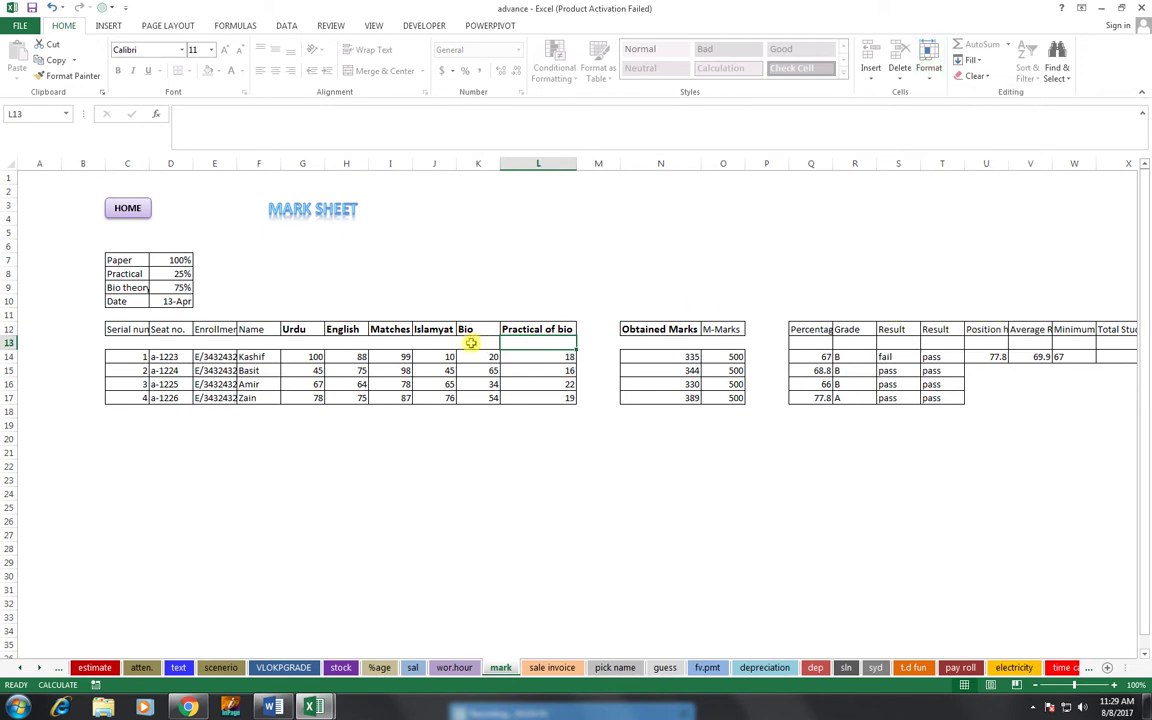